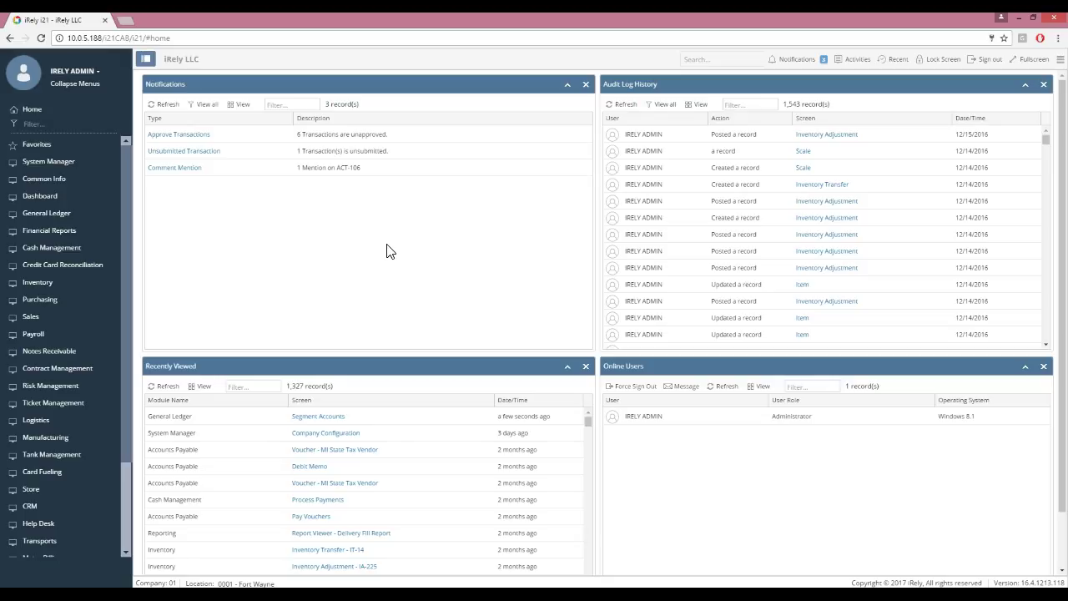
# Open the GL Account Detail list from General Ledger, showing 10,339 chart-of-accounts records
pyautogui.click(97, 220)
pyautogui.click(80, 245)
pyautogui.click(442, 284)
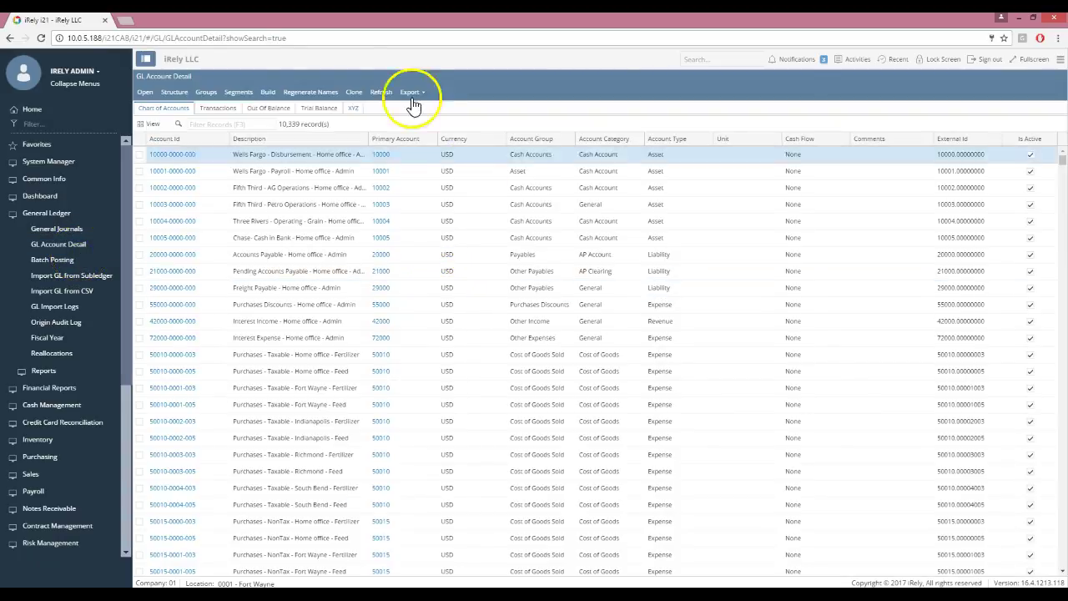
# Show the Primary Account codes in Segment Accounts and start a blank row after 99999
pyautogui.click(236, 92)
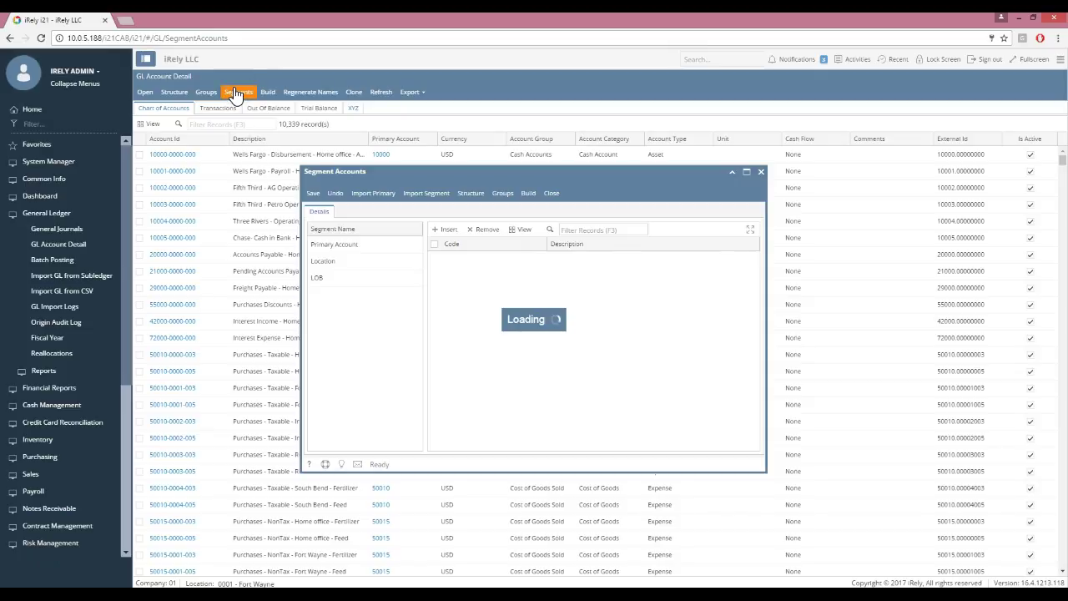
pyautogui.click(625, 292)
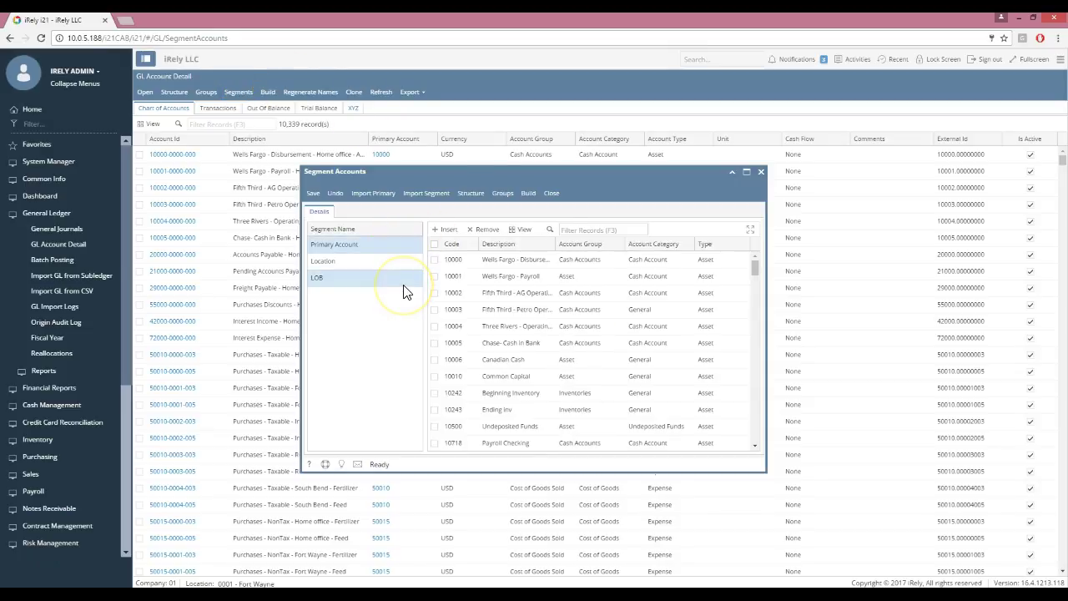
pyautogui.click(384, 248)
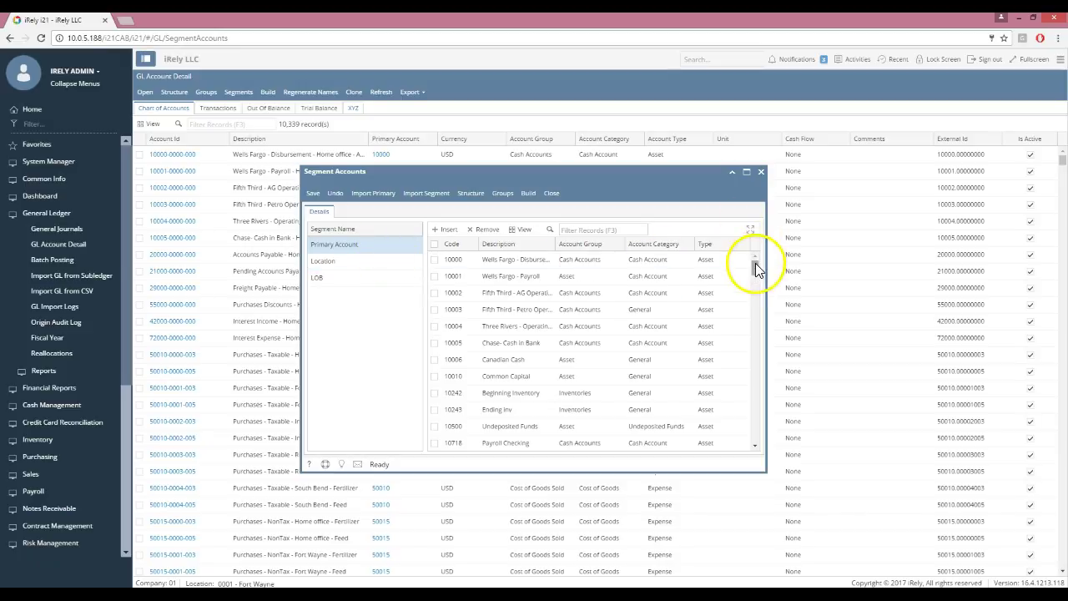
pyautogui.moveTo(756, 267); pyautogui.dragTo(762, 455)
pyautogui.click(481, 441)
# Enter code 79999 with description 'Misc. Expense' in the new Primary Account row
pyautogui.click(457, 443)
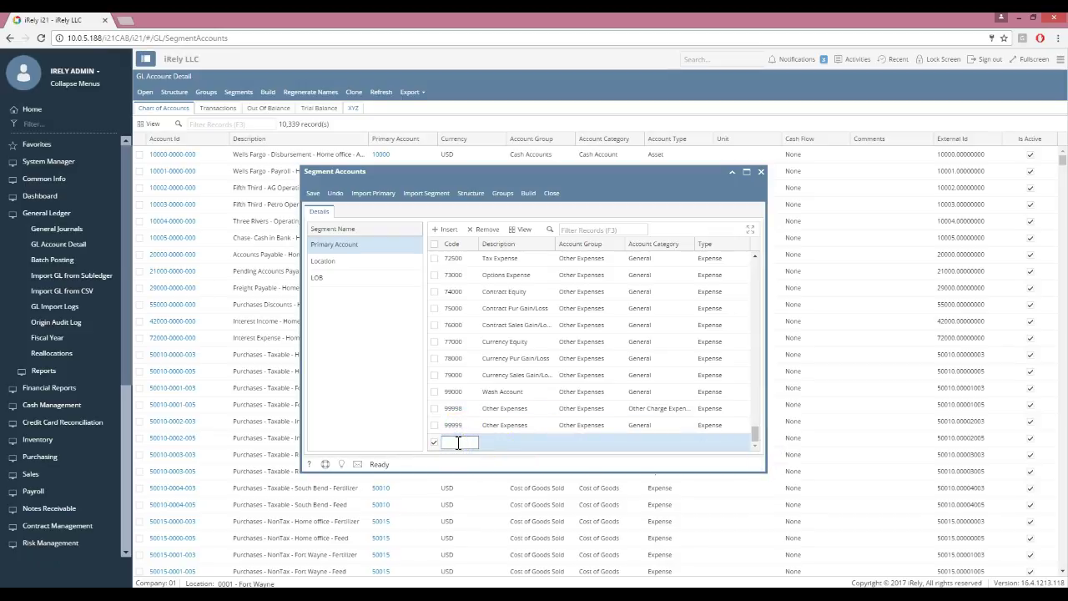
pyautogui.write('79999')
pyautogui.click(460, 428)
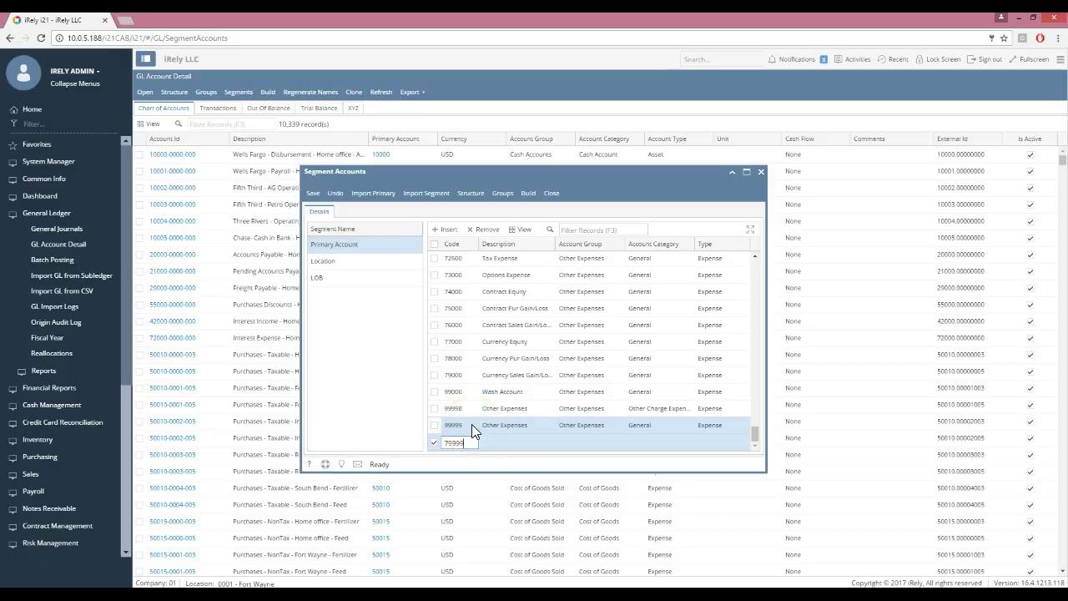
pyautogui.press('Tab')
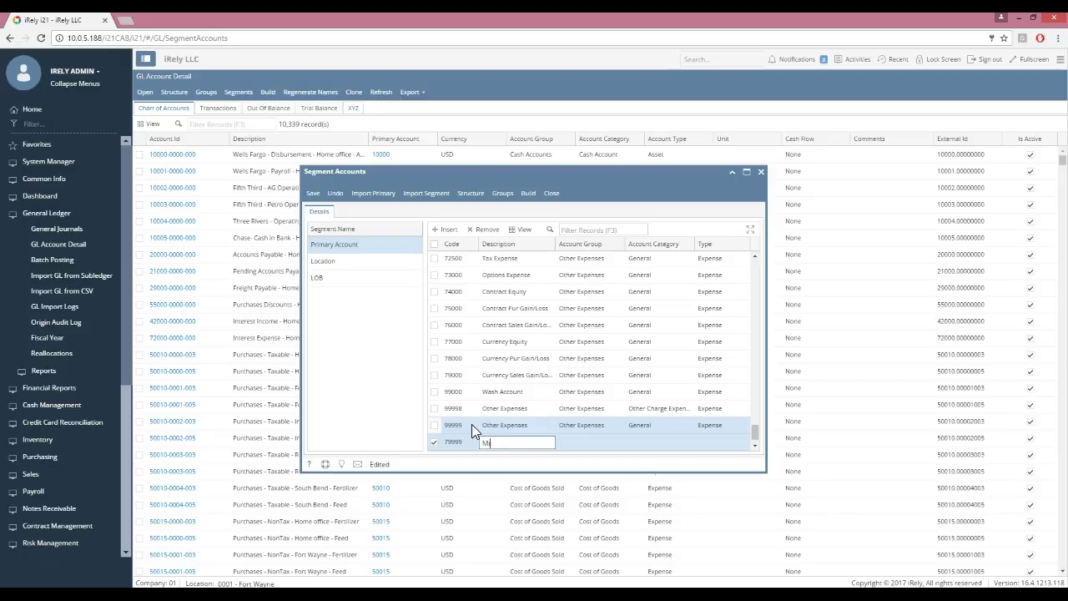
pyautogui.write('Misc. Expense')
# Assign row 79999 to the Other Expenses account group, which fills in Type Expense
pyautogui.press('Tab')
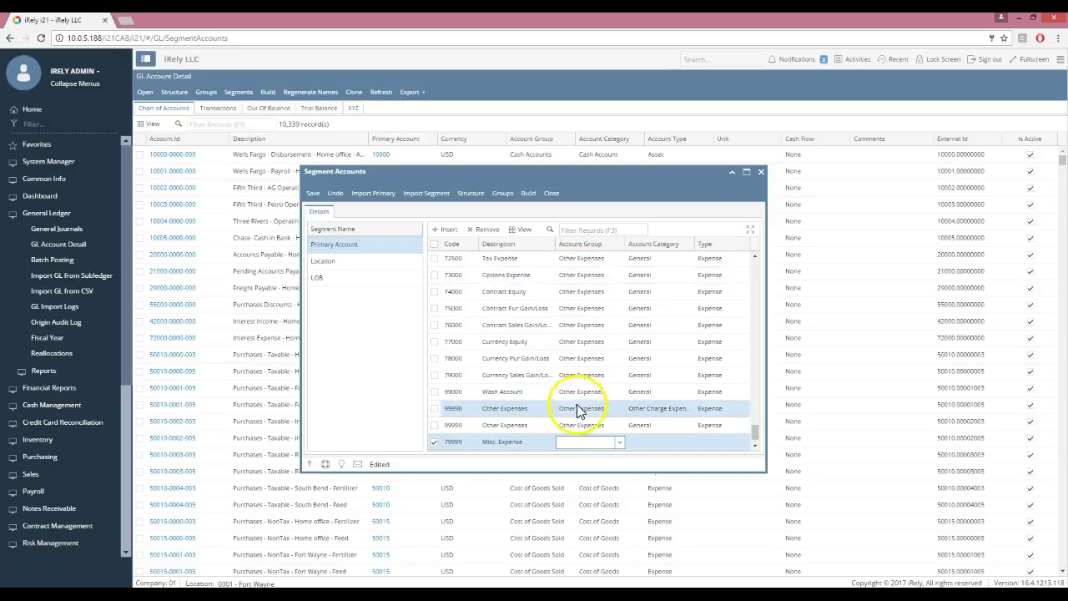
pyautogui.click(588, 342)
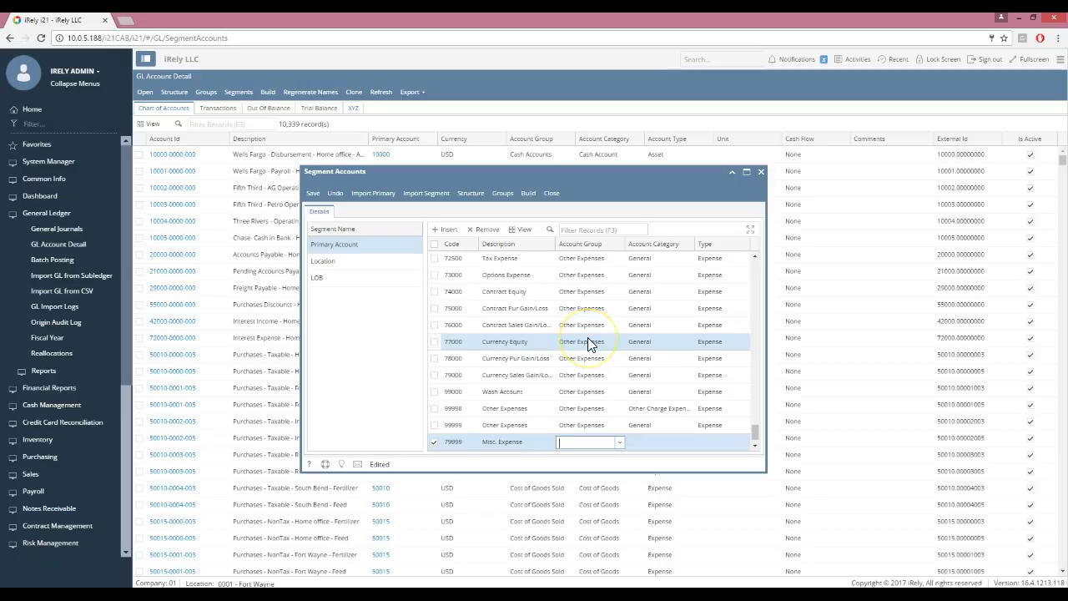
pyautogui.click(617, 443)
pyautogui.scroll(-5, 621, 509)
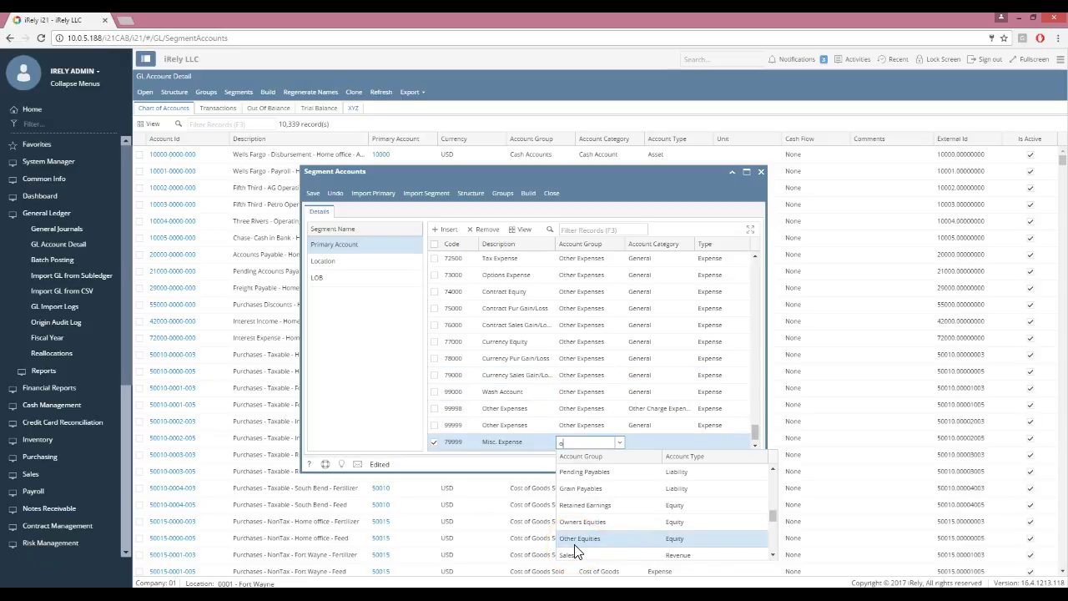
pyautogui.write('other')
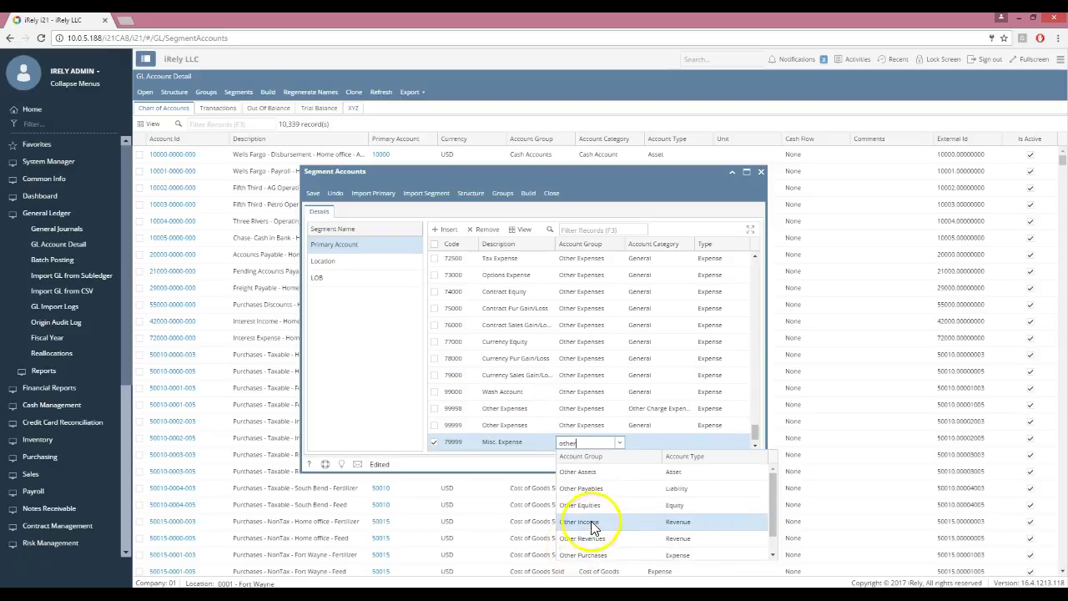
pyautogui.scroll(-1, 598, 513)
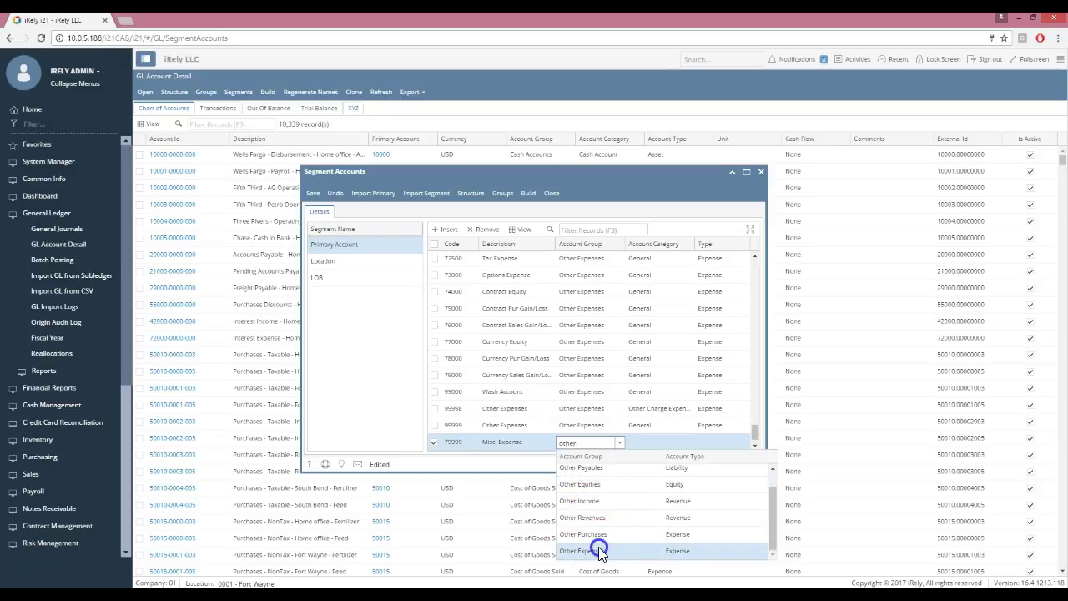
pyautogui.click(597, 551)
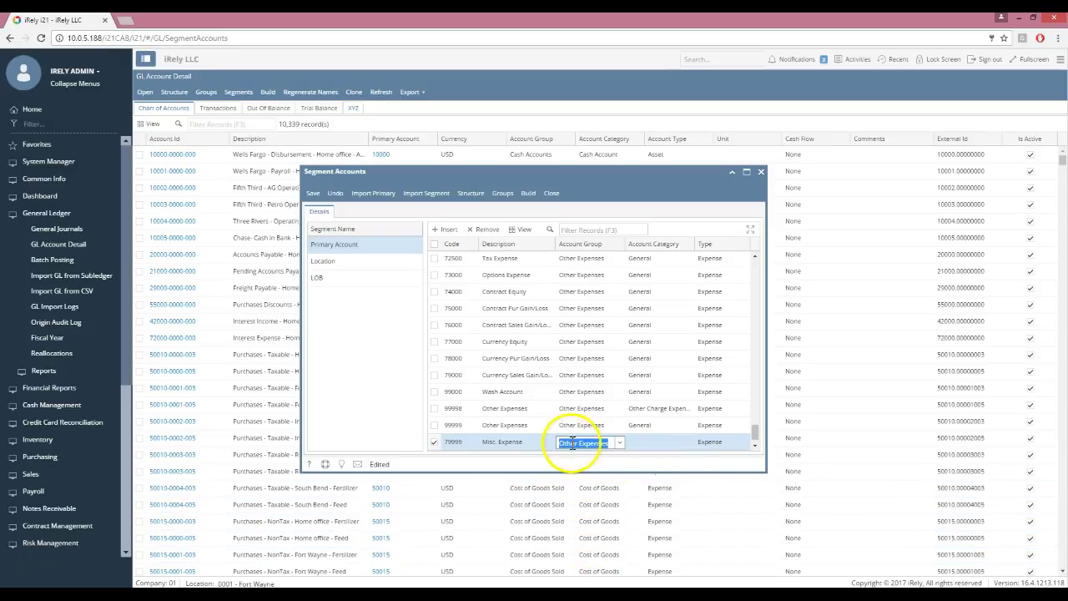
pyautogui.moveTo(584, 451)
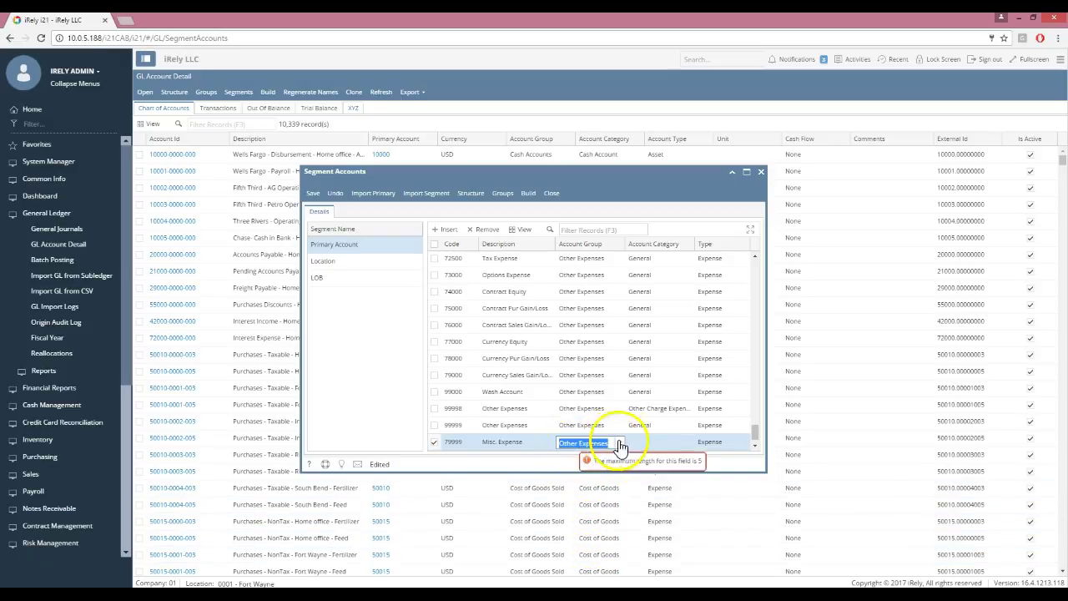
pyautogui.click(705, 441)
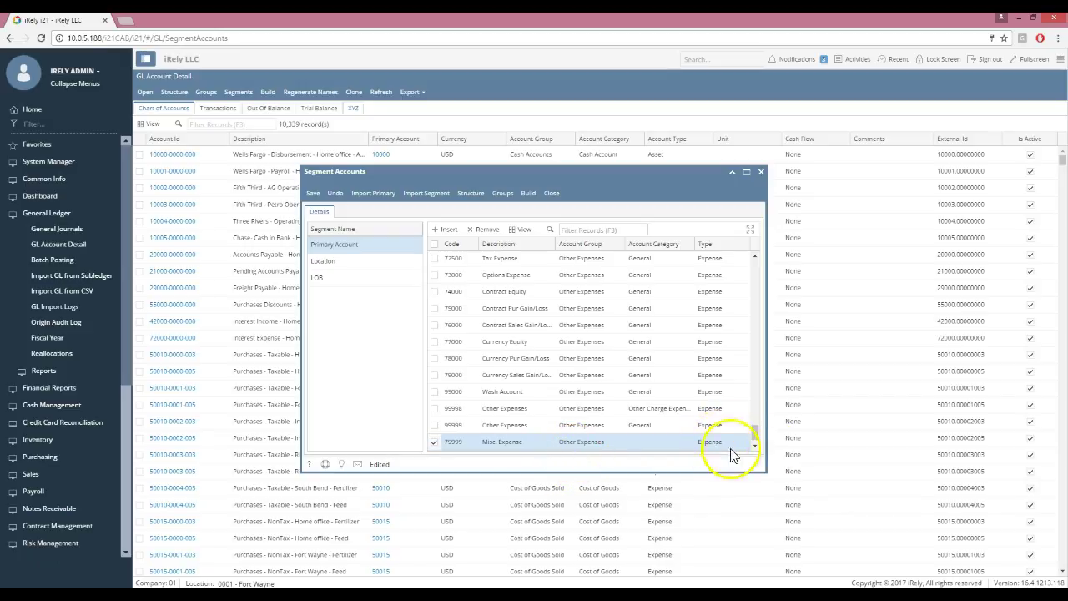
# Open the full Account Category dropdown for the 79999 Misc. Expense row after clearing the 'gener' filter
pyautogui.click(646, 439)
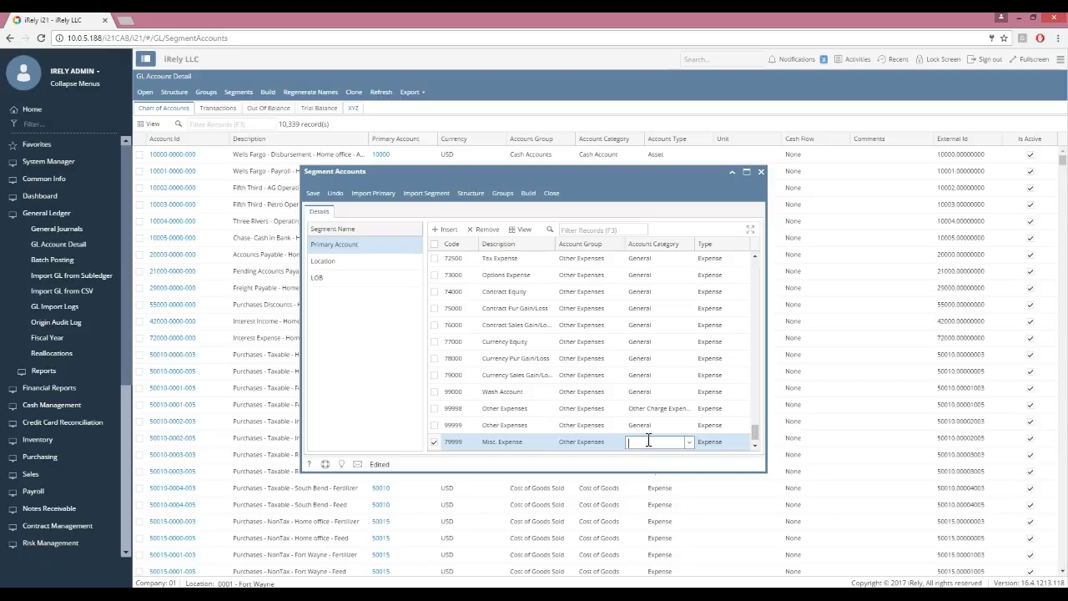
pyautogui.click(688, 442)
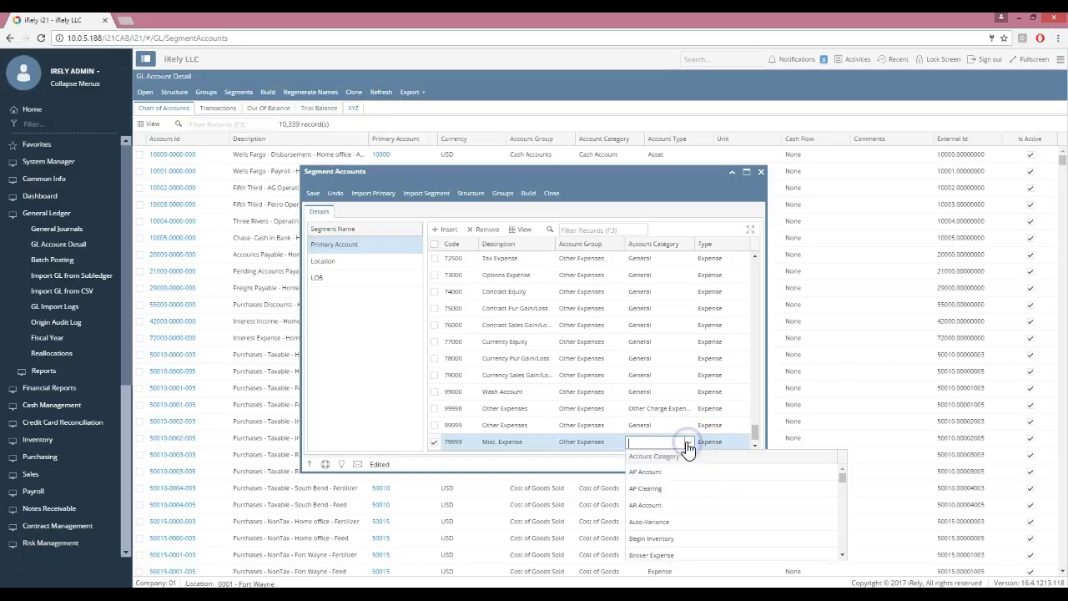
pyautogui.write('gener')
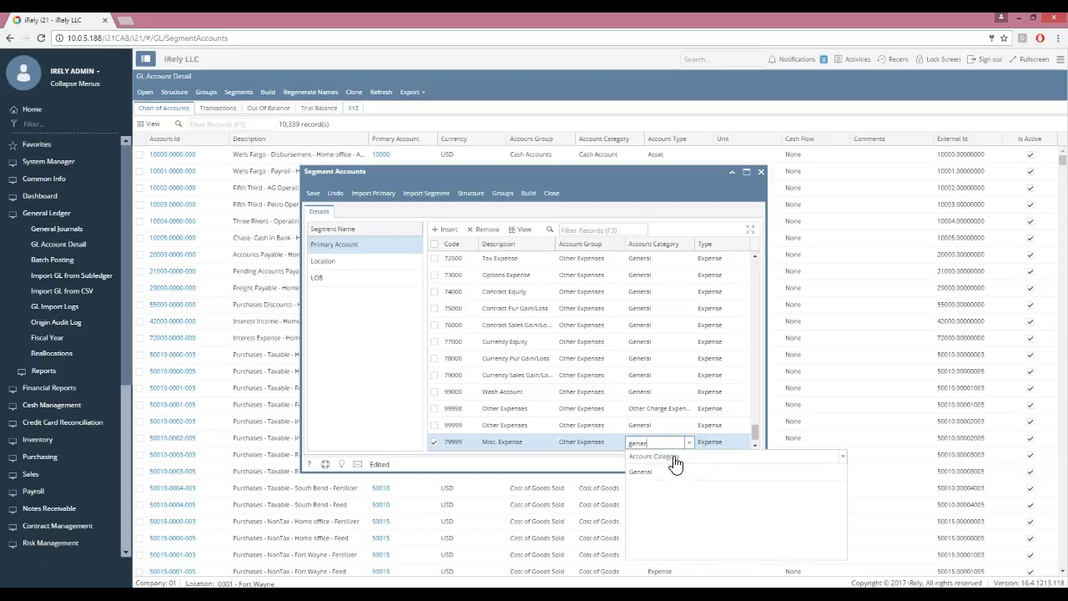
pyautogui.press('BackSpace')
pyautogui.press('BackSpace')
pyautogui.press('BackSpace')
pyautogui.press('BackSpace')
pyautogui.press('BackSpace')
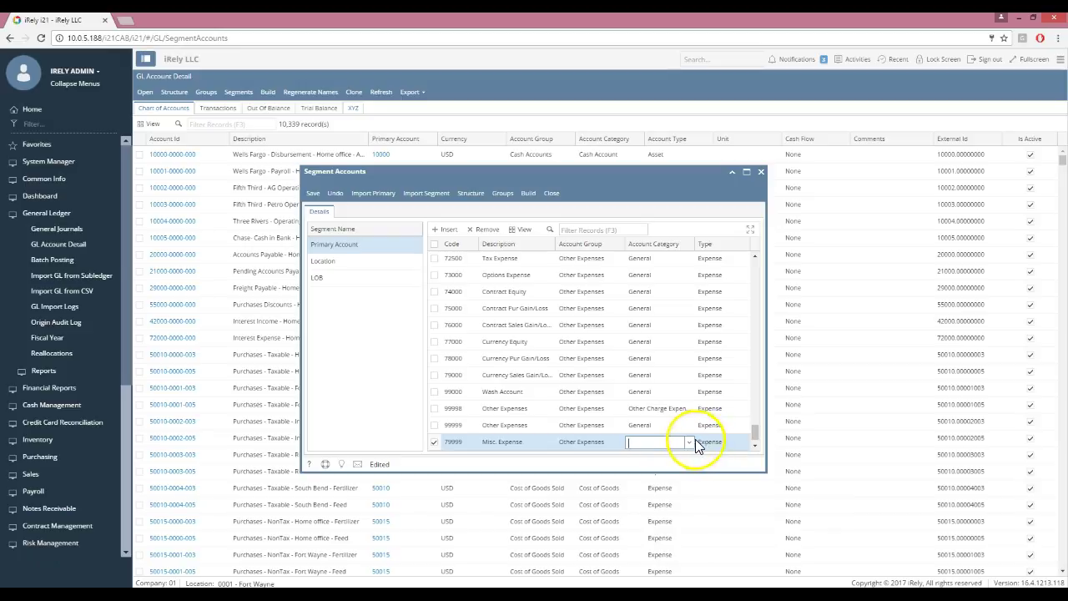
pyautogui.click(688, 442)
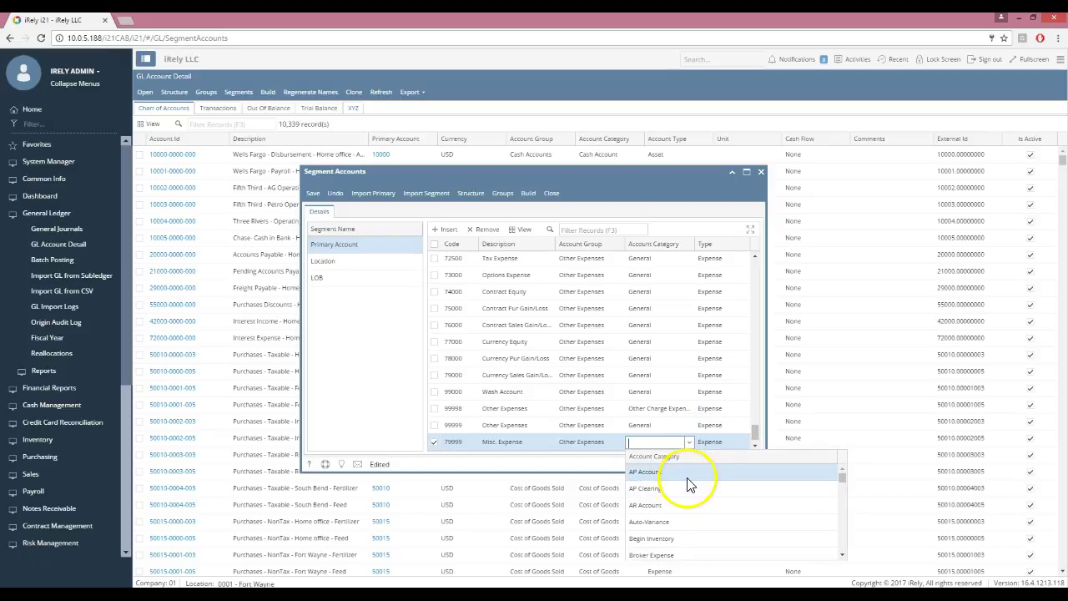
pyautogui.scroll(-4, 688, 486)
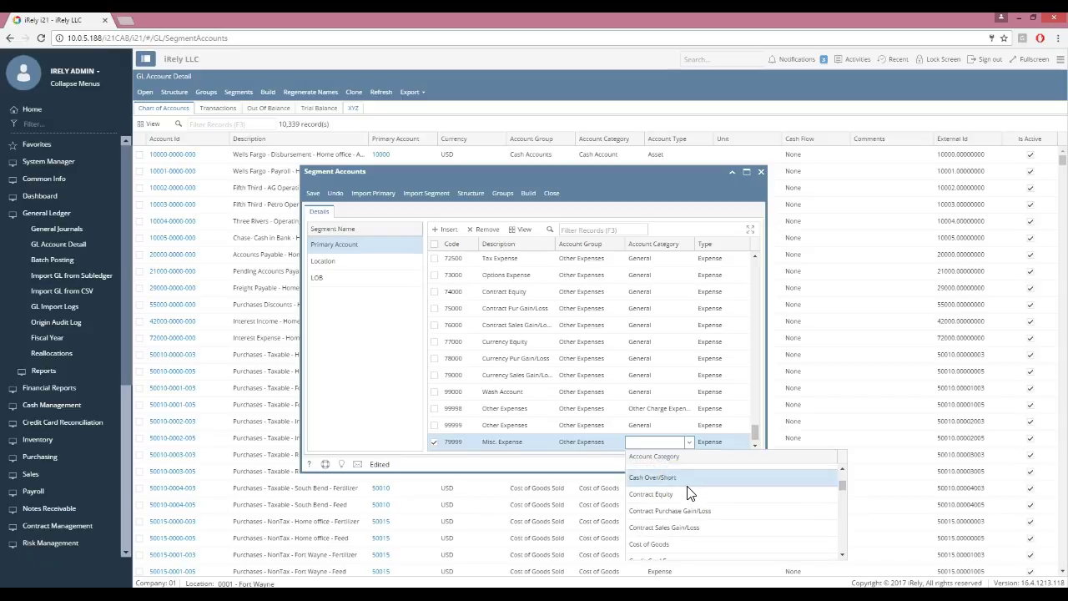
pyautogui.scroll(1, 667, 500)
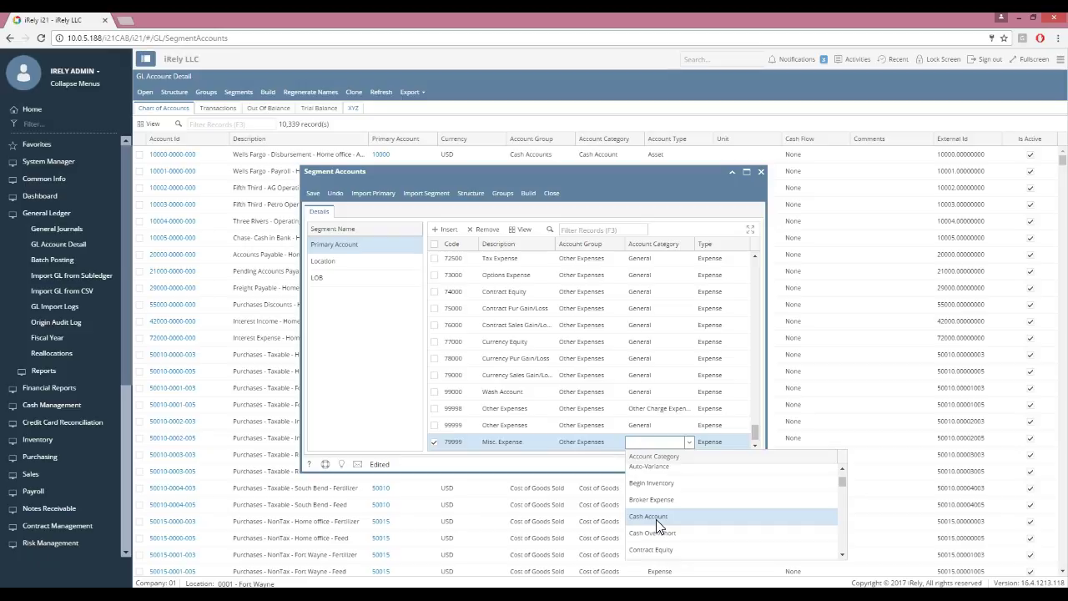
pyautogui.scroll(2, 659, 500)
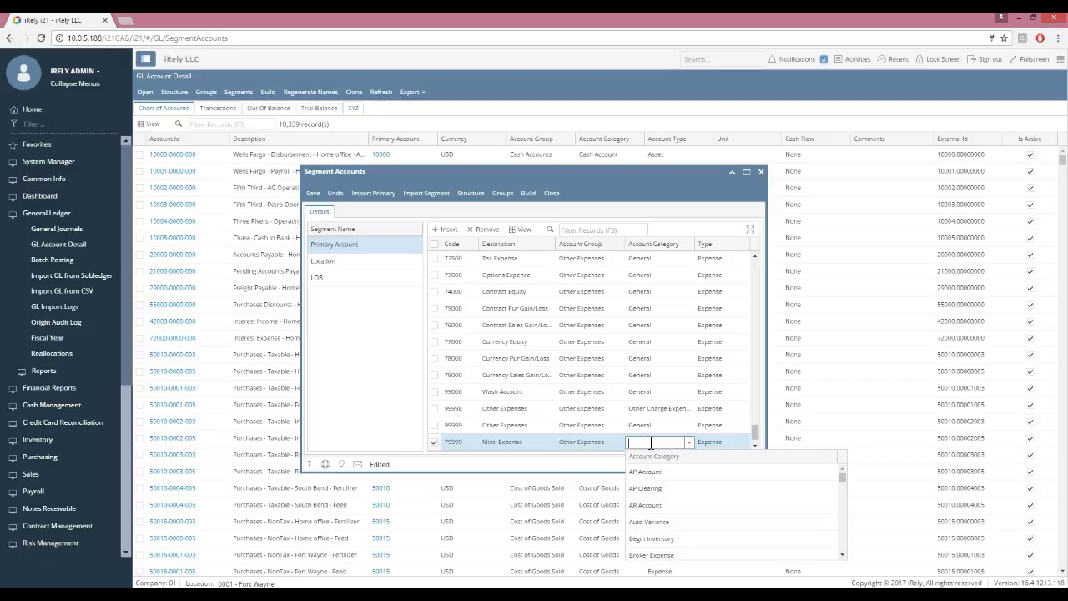
# Set row 79999's Account Category to General and save the Segment Accounts changes
pyautogui.write('General')
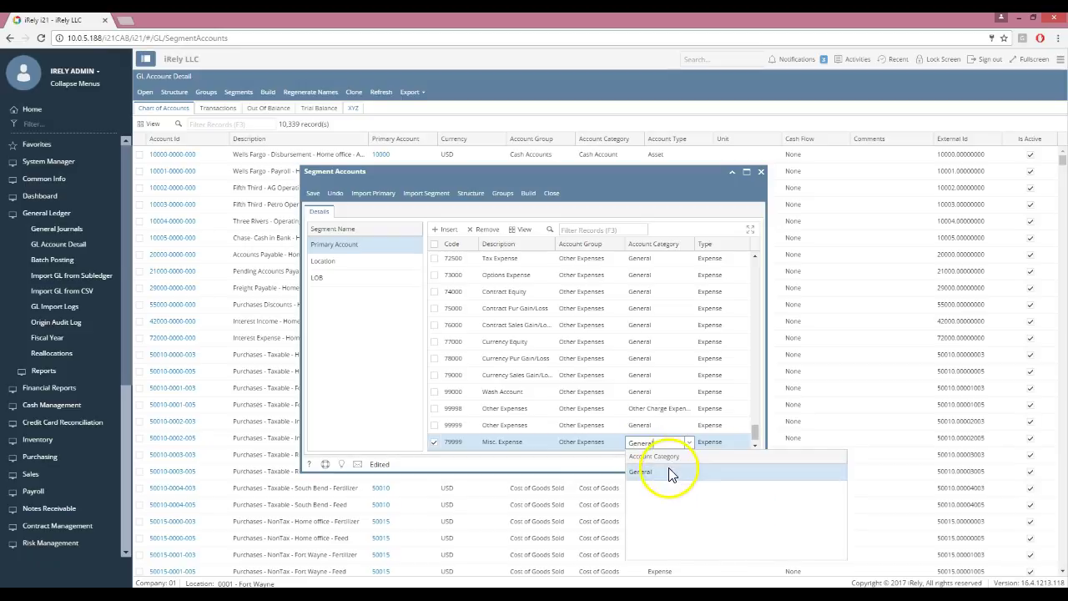
pyautogui.click(672, 471)
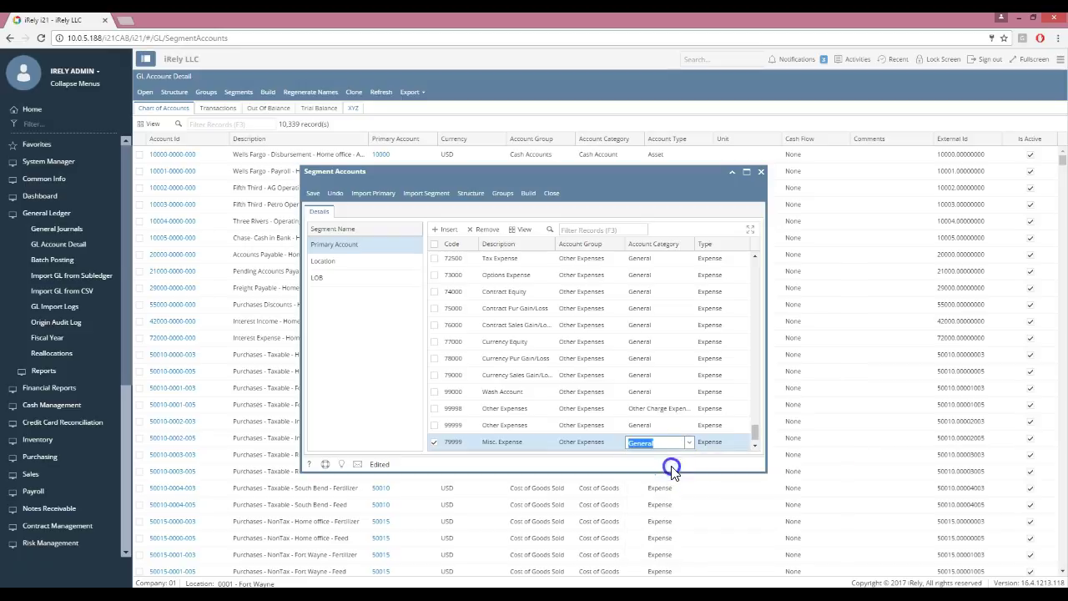
pyautogui.click(649, 307)
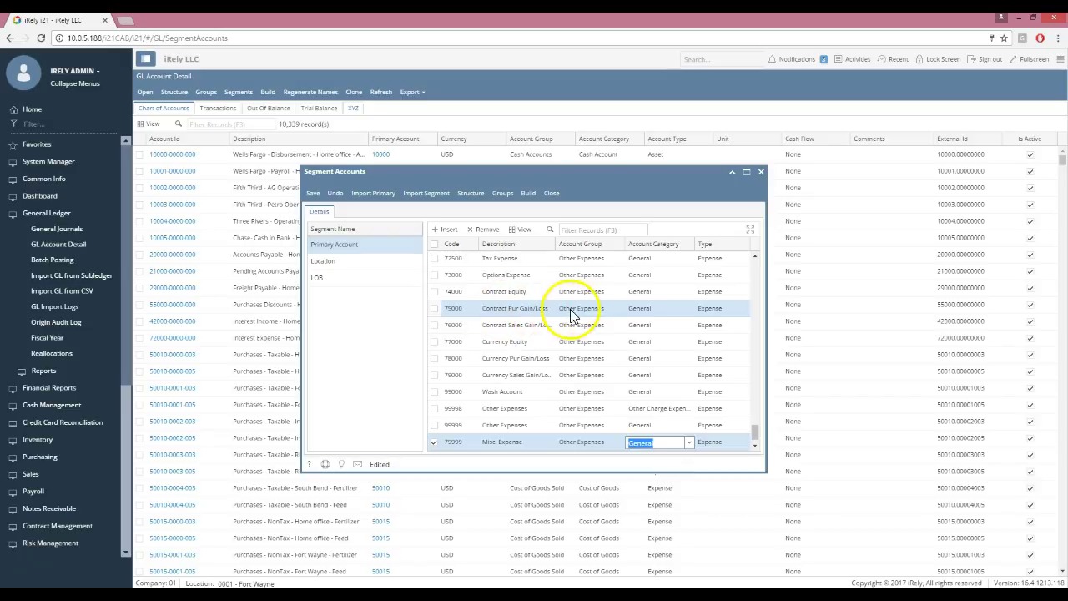
pyautogui.scroll(2, 701, 329)
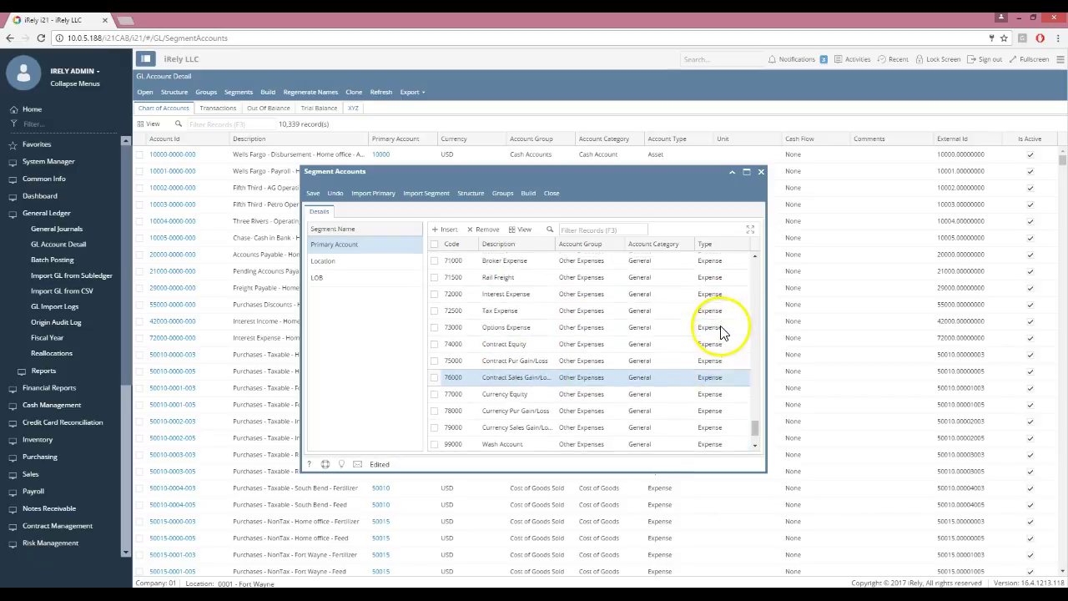
pyautogui.scroll(1, 707, 338)
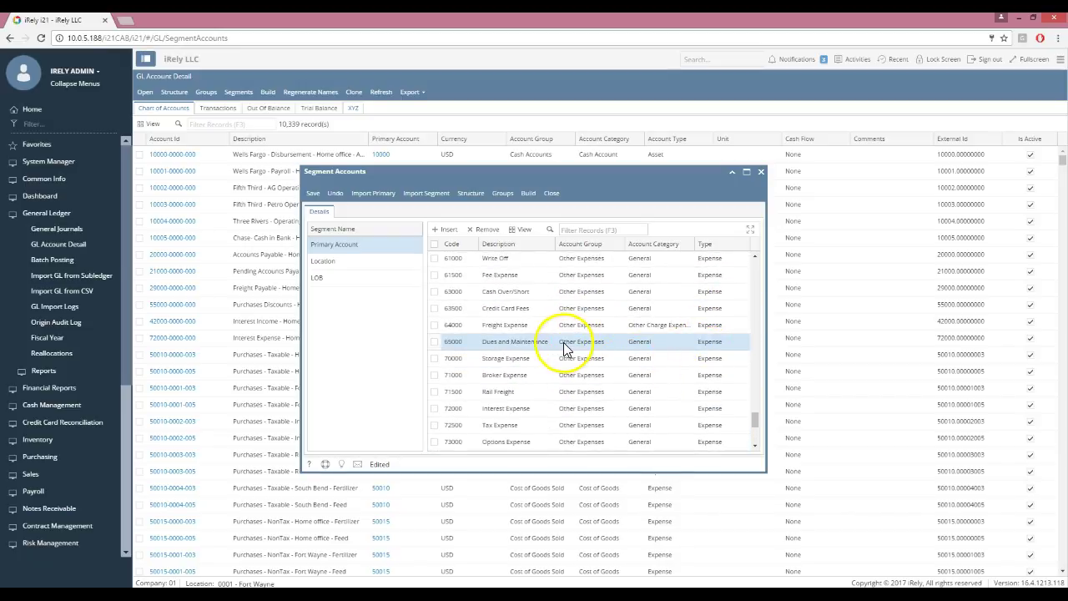
pyautogui.scroll(-3, 726, 351)
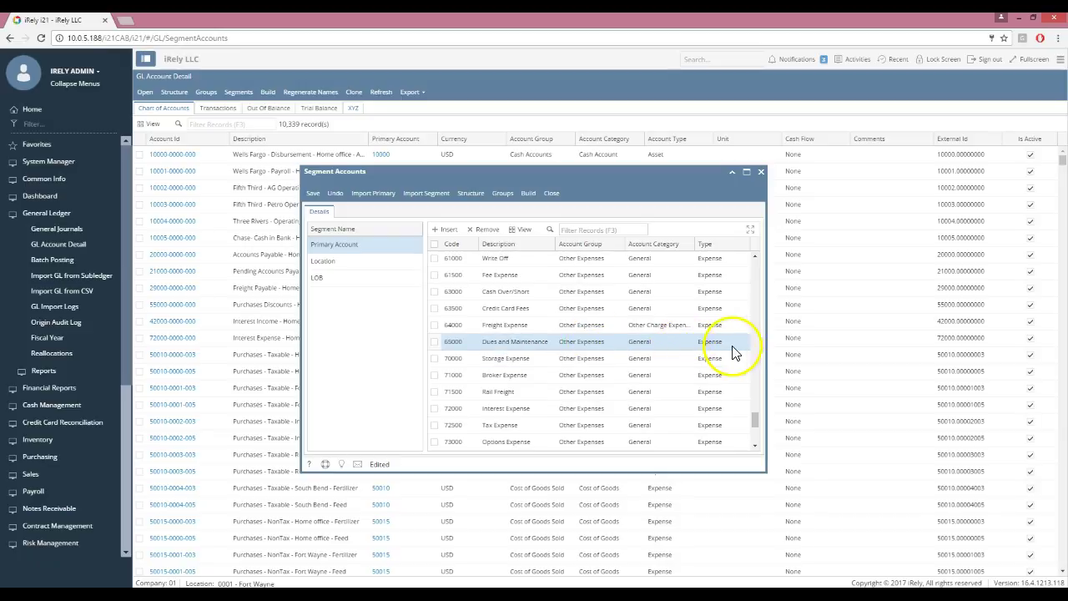
pyautogui.click(313, 195)
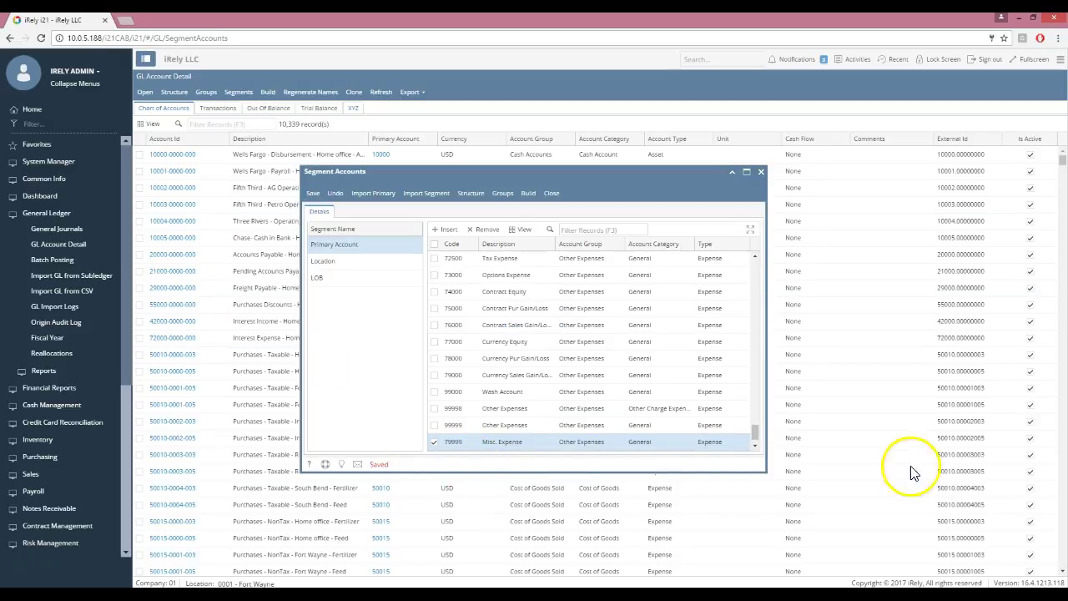
# Add Location segment code 9999 described as 'New York City' and save it
pyautogui.click(376, 262)
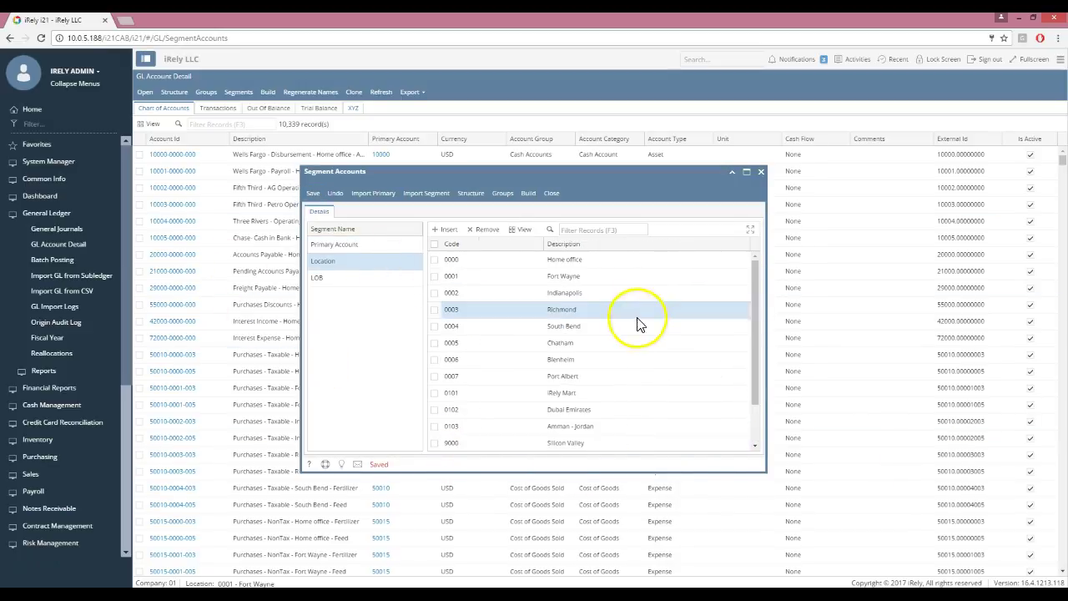
pyautogui.click(456, 447)
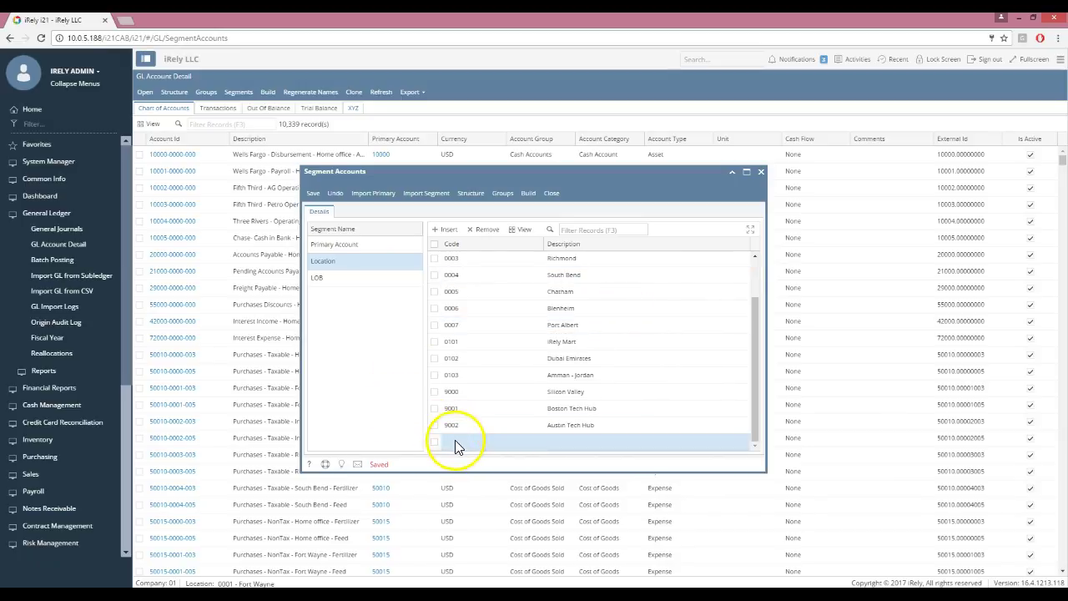
pyautogui.write('9999')
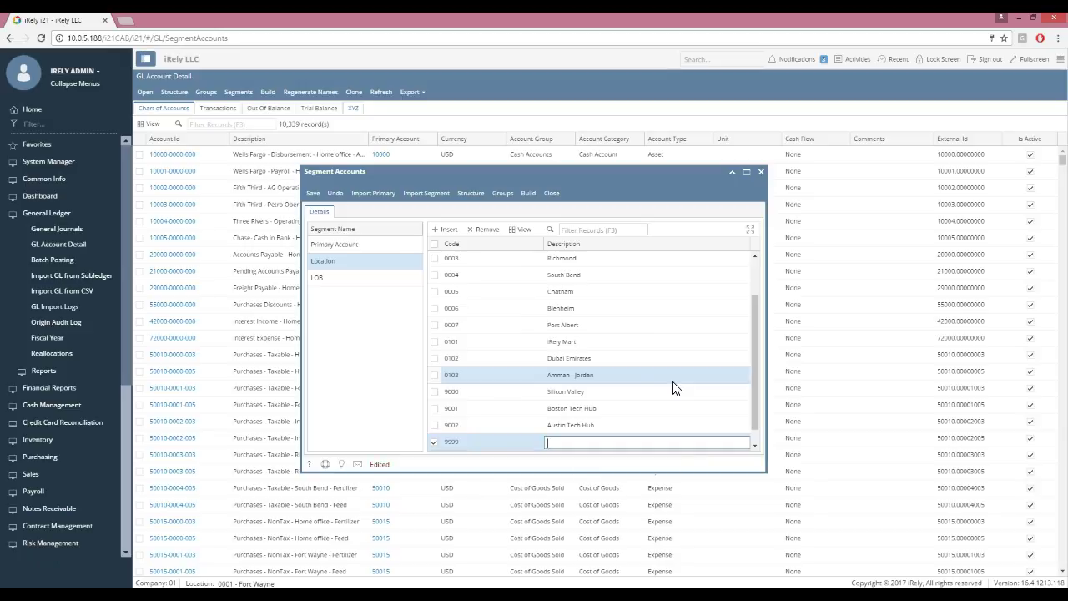
pyautogui.click(681, 376)
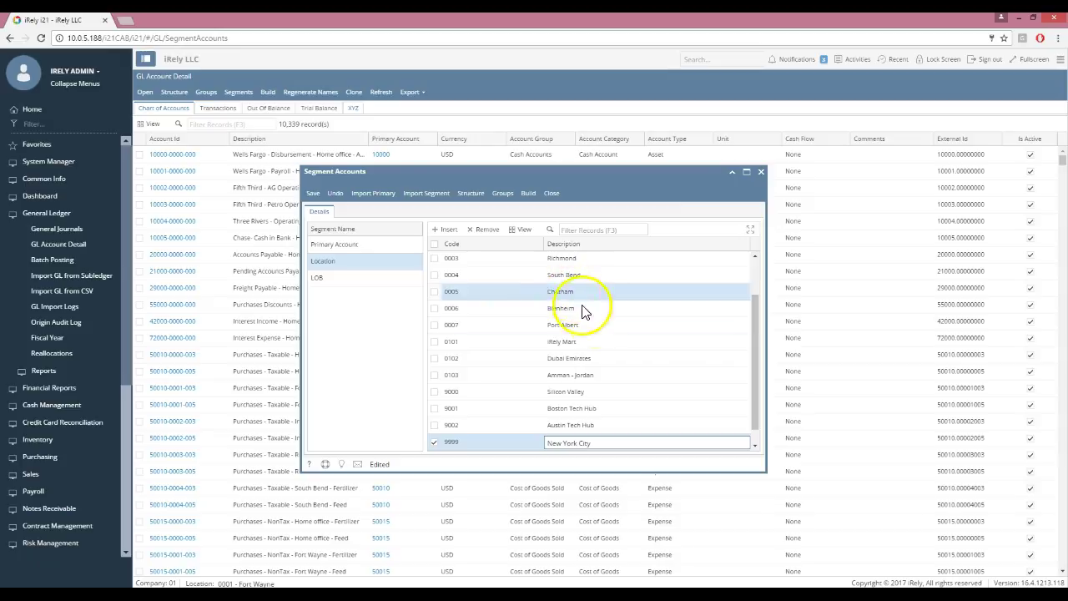
pyautogui.click(310, 195)
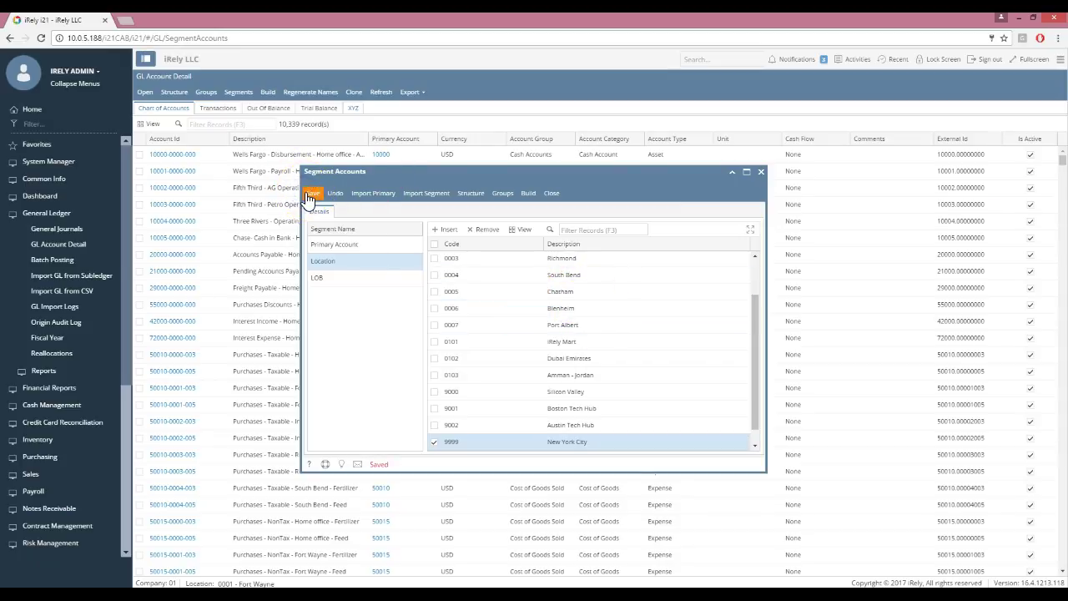
# Add LOB code 999 described as 'Livestock' at the bottom of the LOB list and save it
pyautogui.click(347, 280)
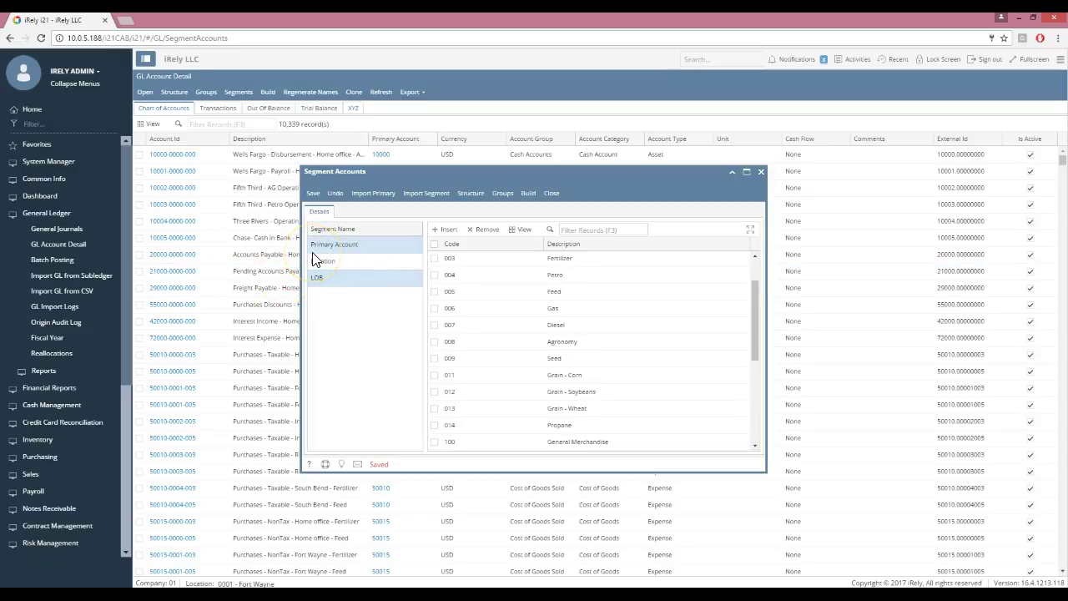
pyautogui.click(391, 274)
pyautogui.click(582, 311)
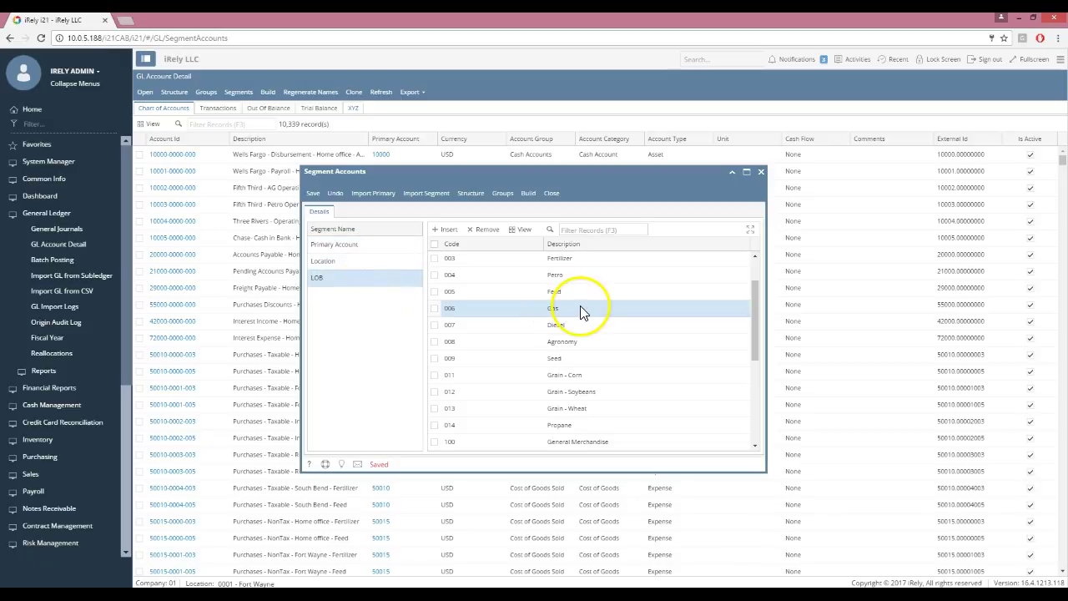
pyautogui.moveTo(757, 309); pyautogui.dragTo(748, 450)
pyautogui.click(479, 443)
pyautogui.click(922, 431)
pyautogui.write('999')
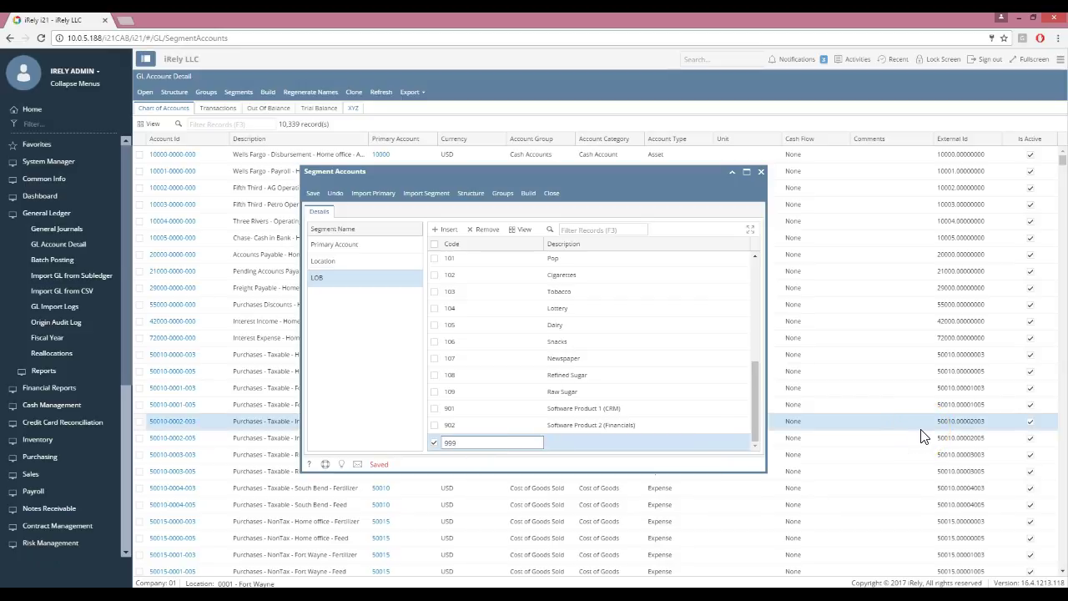
pyautogui.press('Tab')
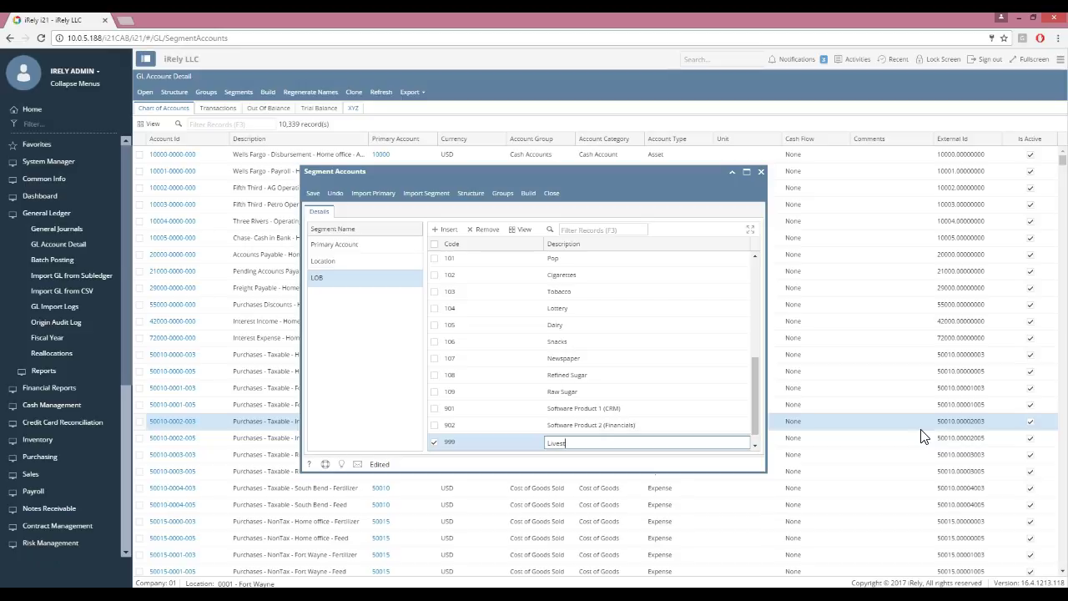
pyautogui.press('Tab')
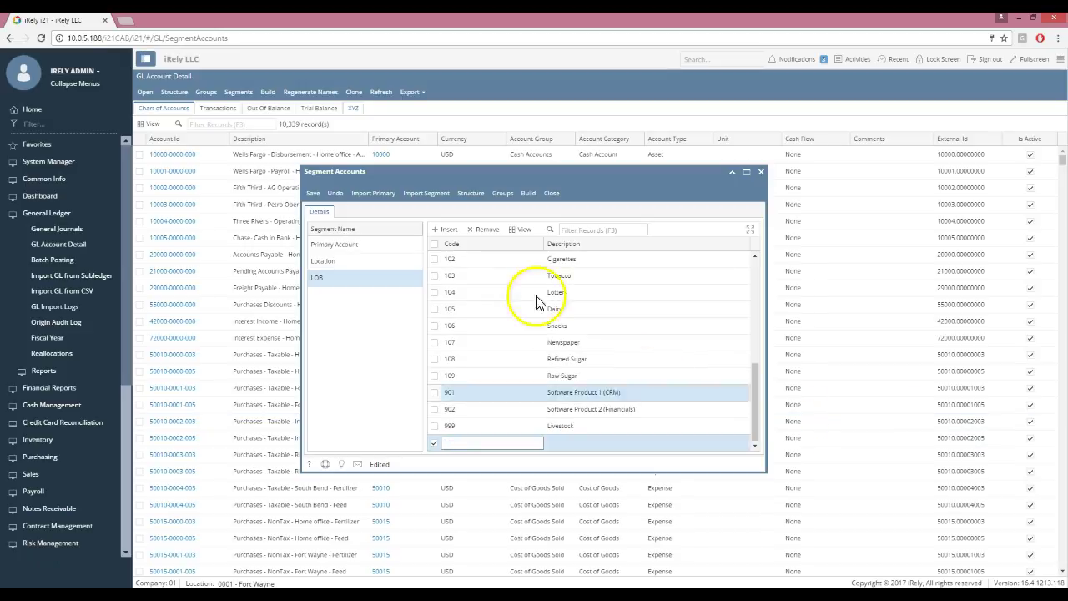
pyautogui.click(313, 194)
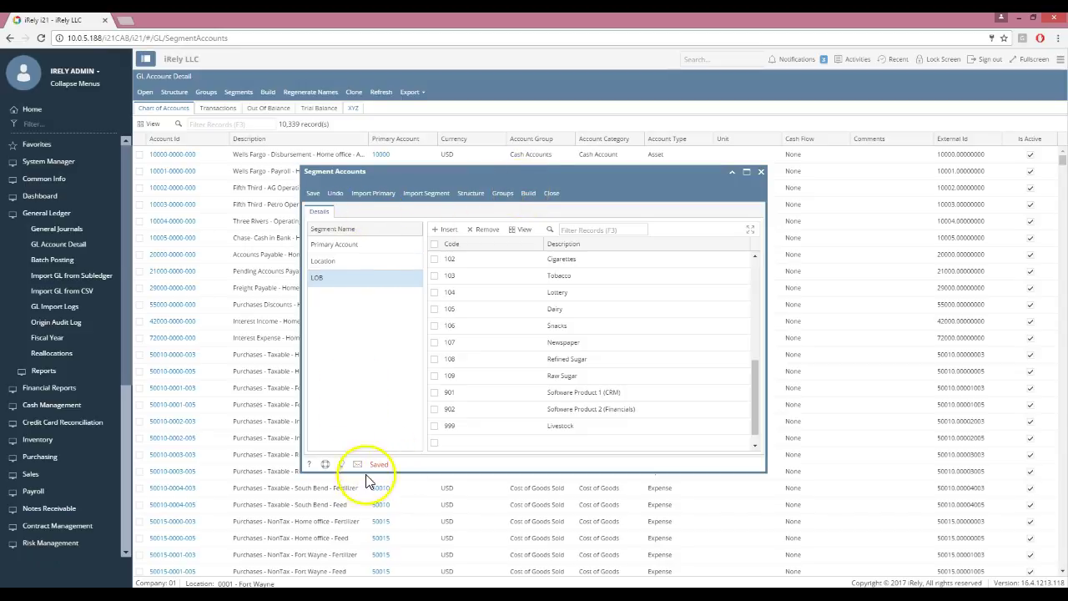
# Open Build Accounts and check primary account 79999 Misc. Expense
pyautogui.click(525, 197)
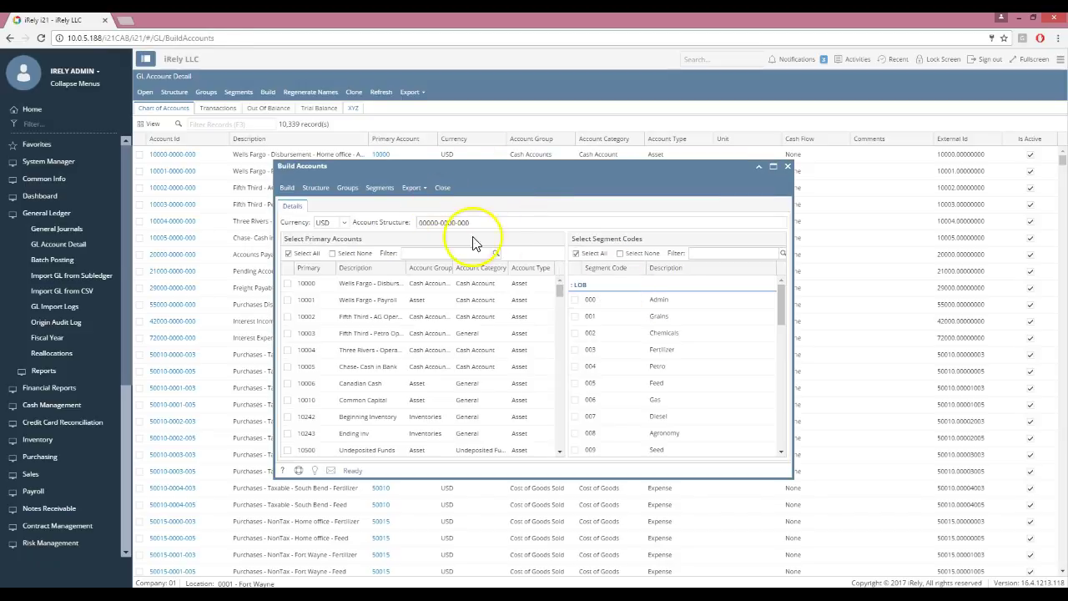
pyautogui.click(676, 314)
pyautogui.scroll(-10, 675, 350)
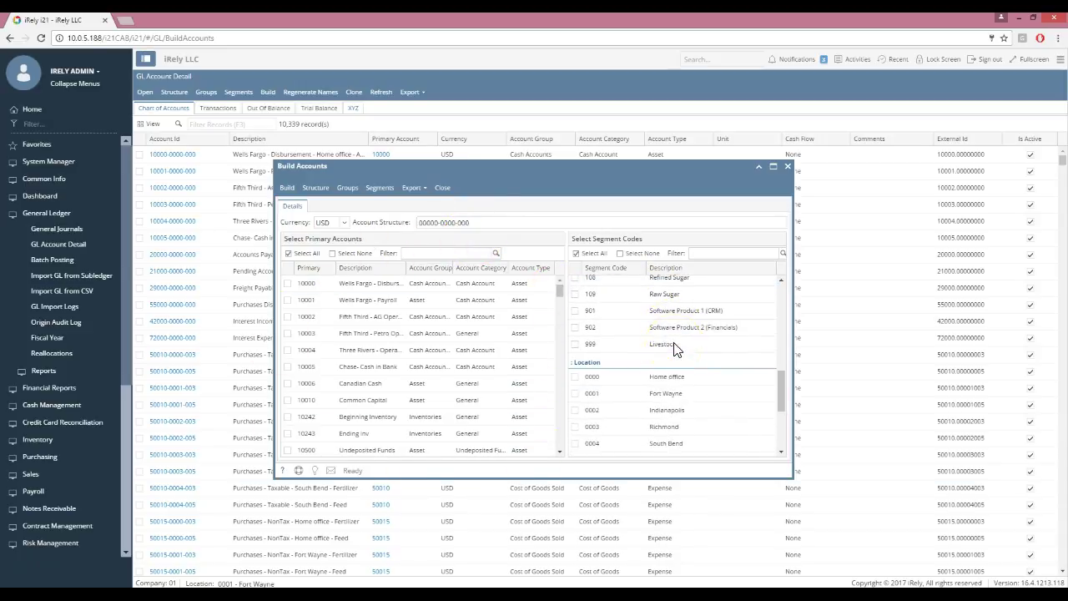
pyautogui.scroll(10, 688, 399)
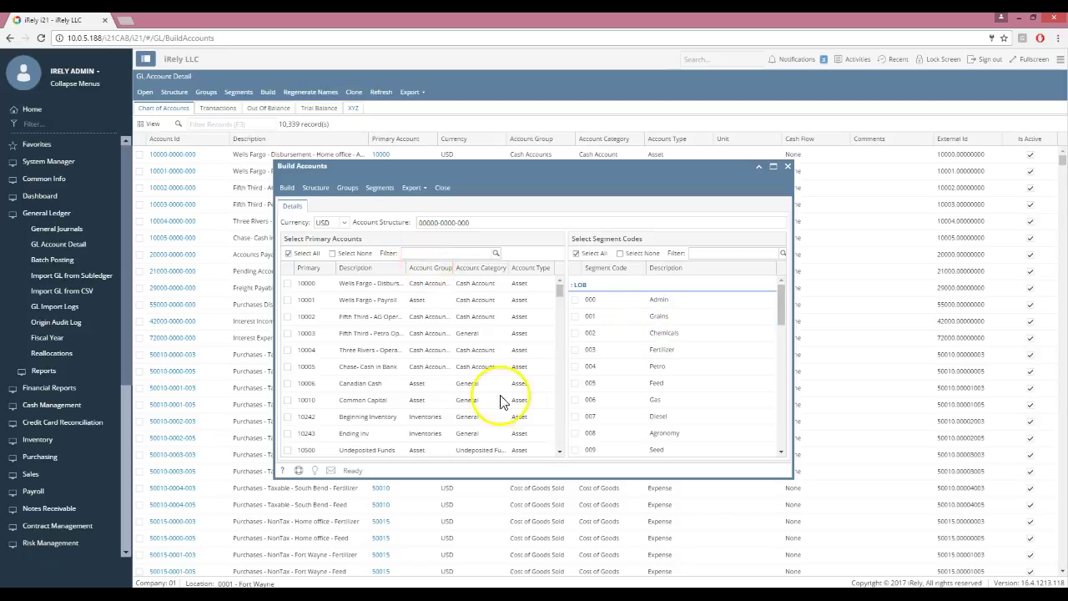
pyautogui.scroll(-3, 452, 345)
pyautogui.scroll(3, 453, 346)
pyautogui.click(426, 252)
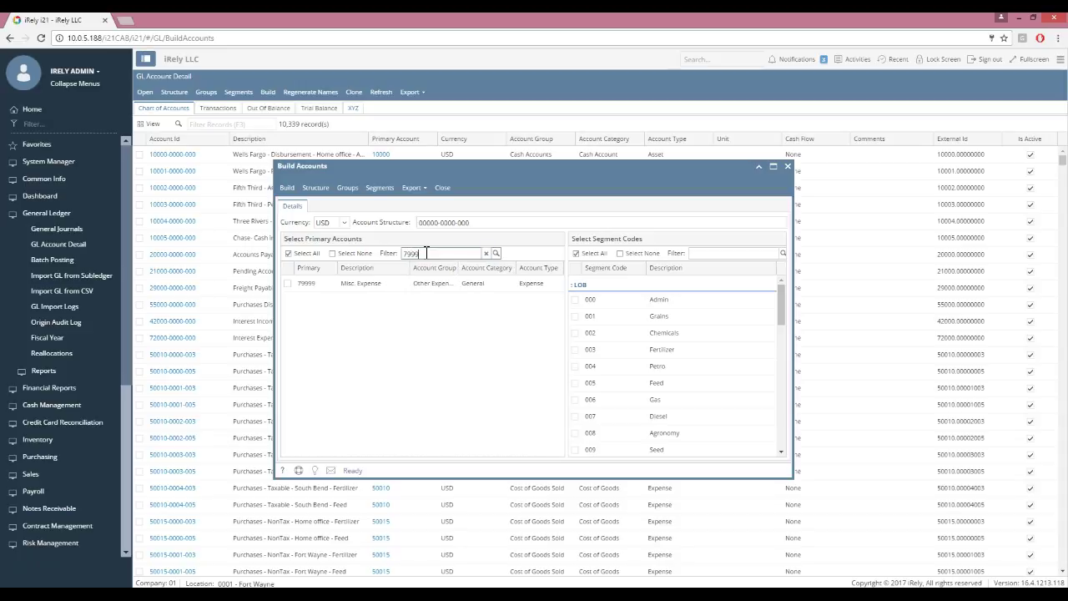
pyautogui.click(354, 284)
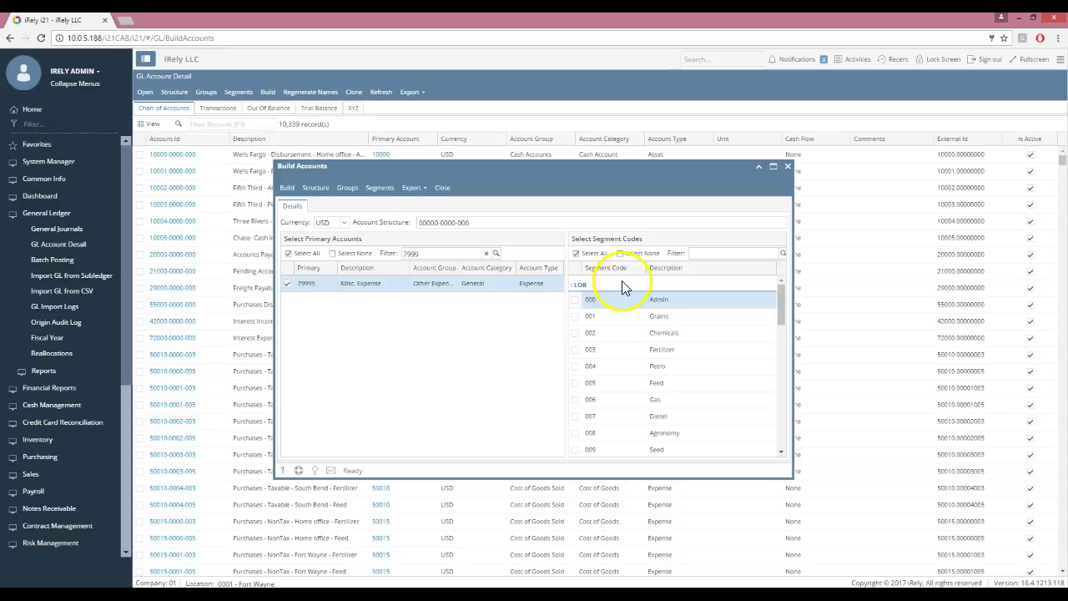
# Check segment codes 9999 New York City and 999 Livestock in Select Segment Codes
pyautogui.scroll(-10, 624, 292)
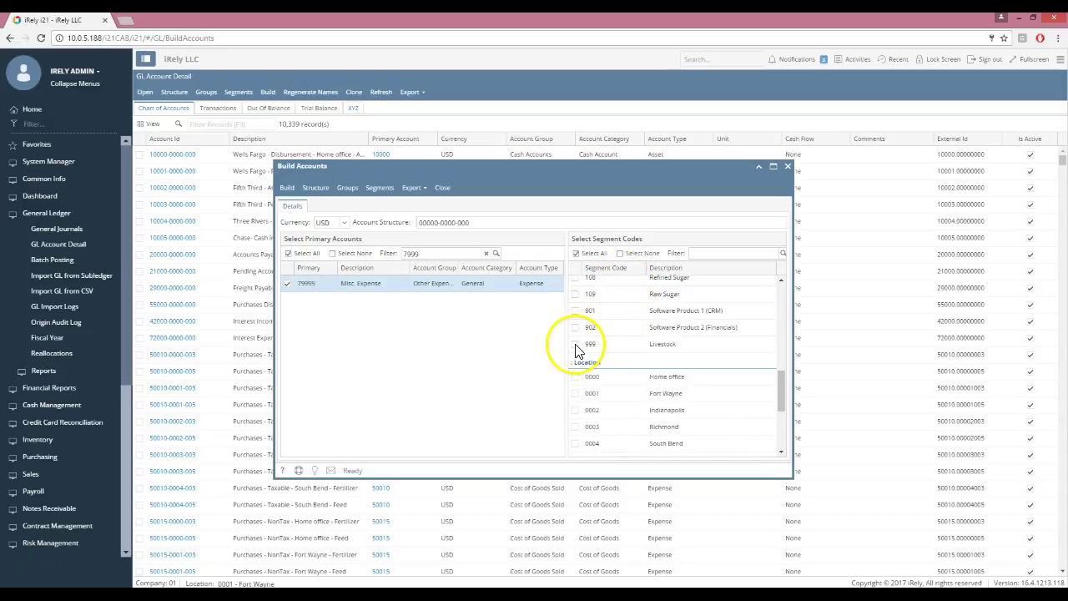
pyautogui.scroll(1, 579, 348)
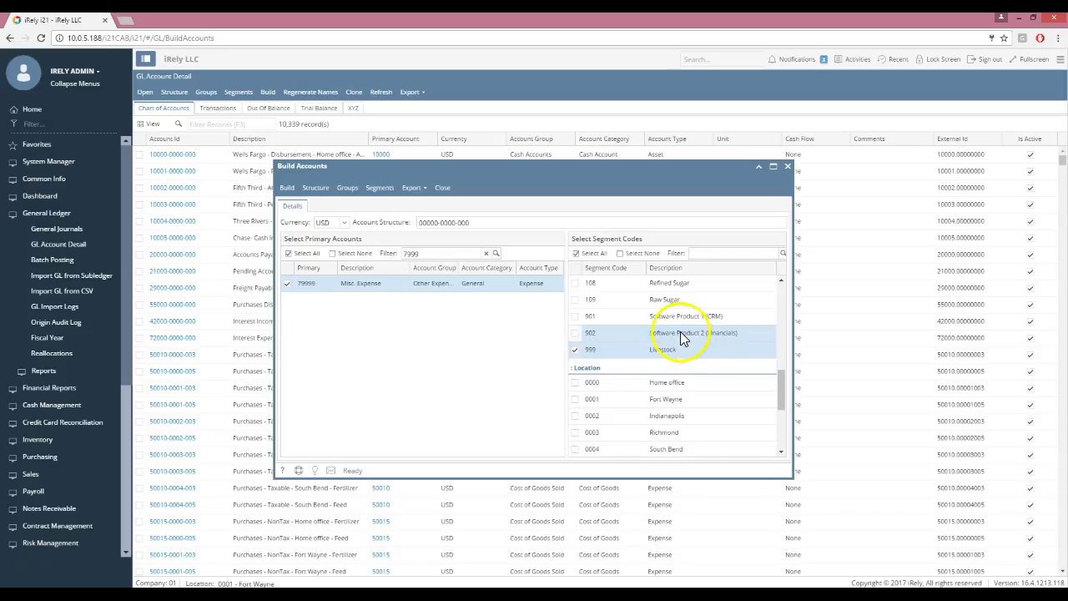
pyautogui.scroll(-5, 678, 333)
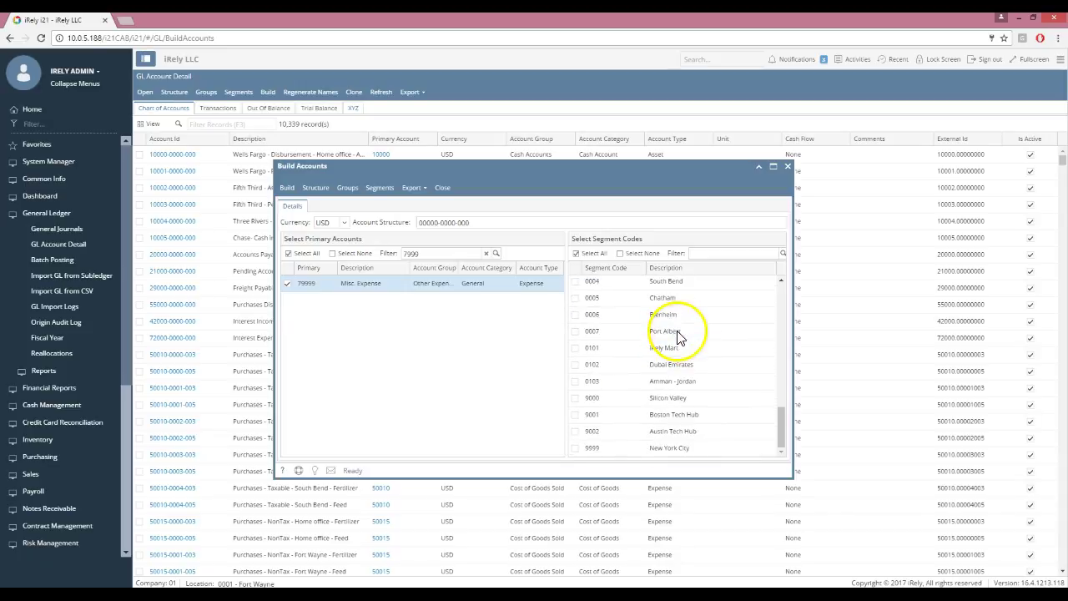
pyautogui.click(575, 448)
pyautogui.scroll(5, 629, 402)
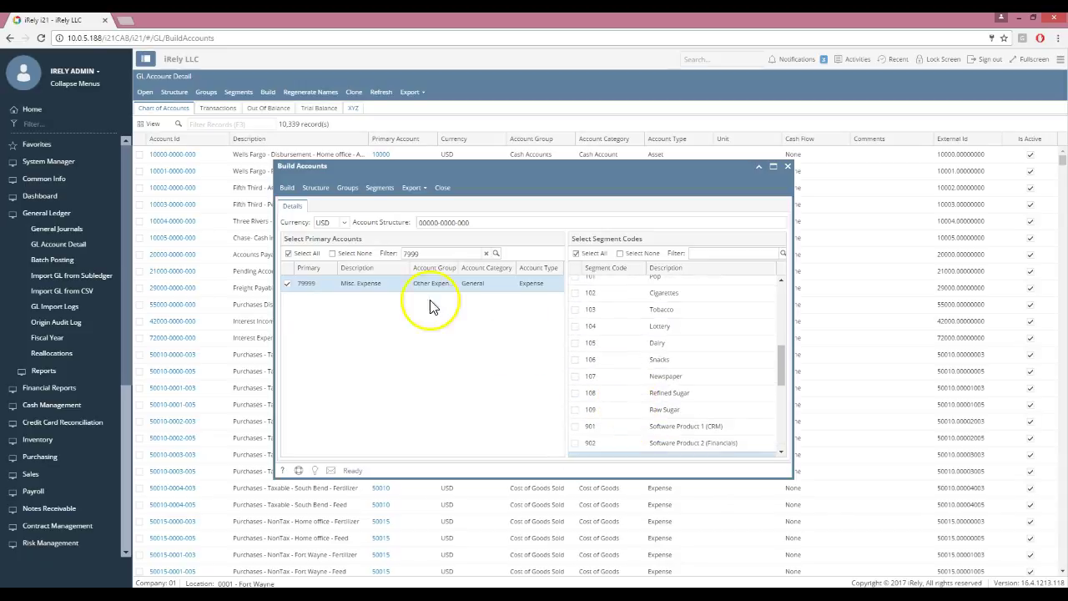
pyautogui.scroll(-3, 716, 354)
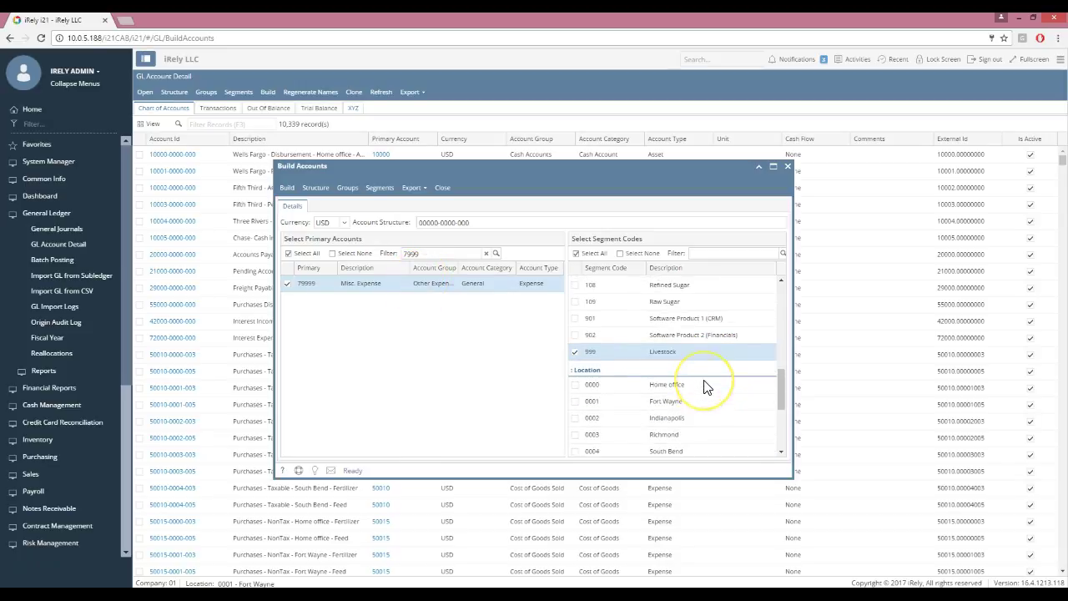
pyautogui.scroll(3, 707, 377)
pyautogui.scroll(5, 618, 317)
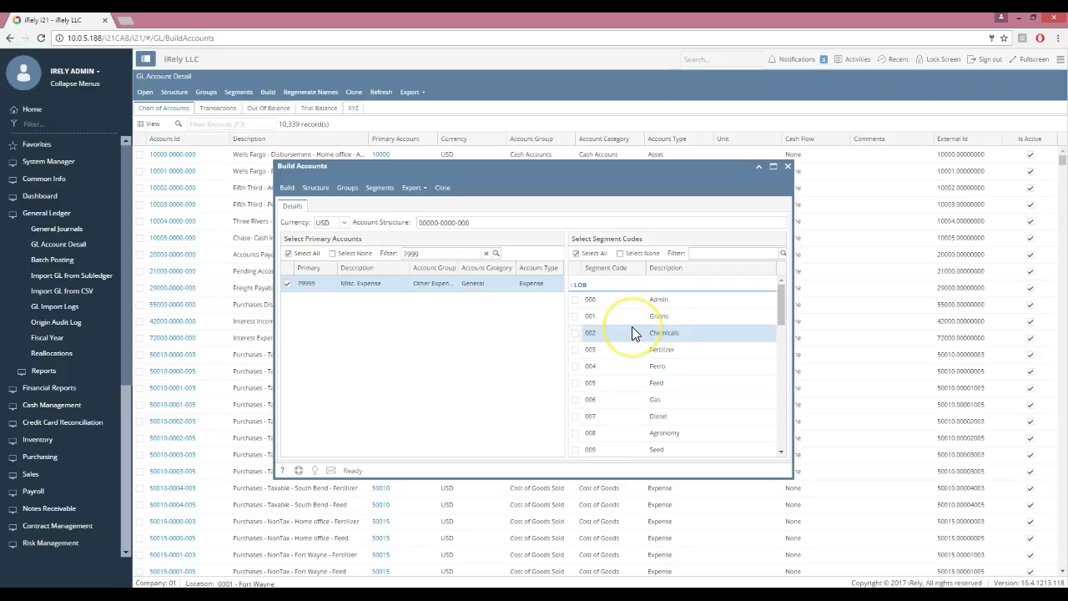
pyautogui.click(286, 190)
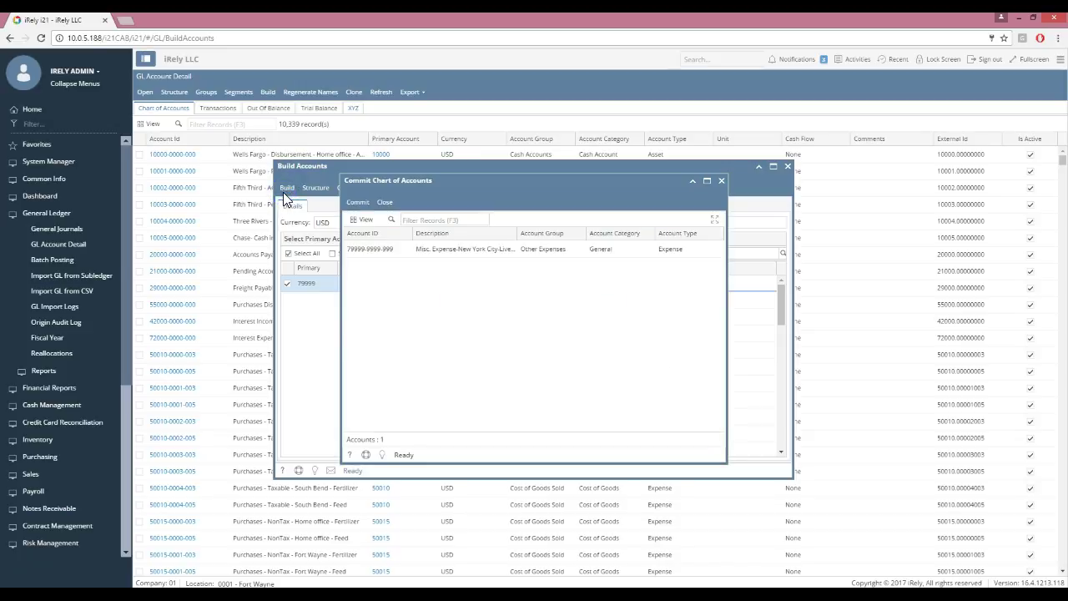
pyautogui.click(367, 250)
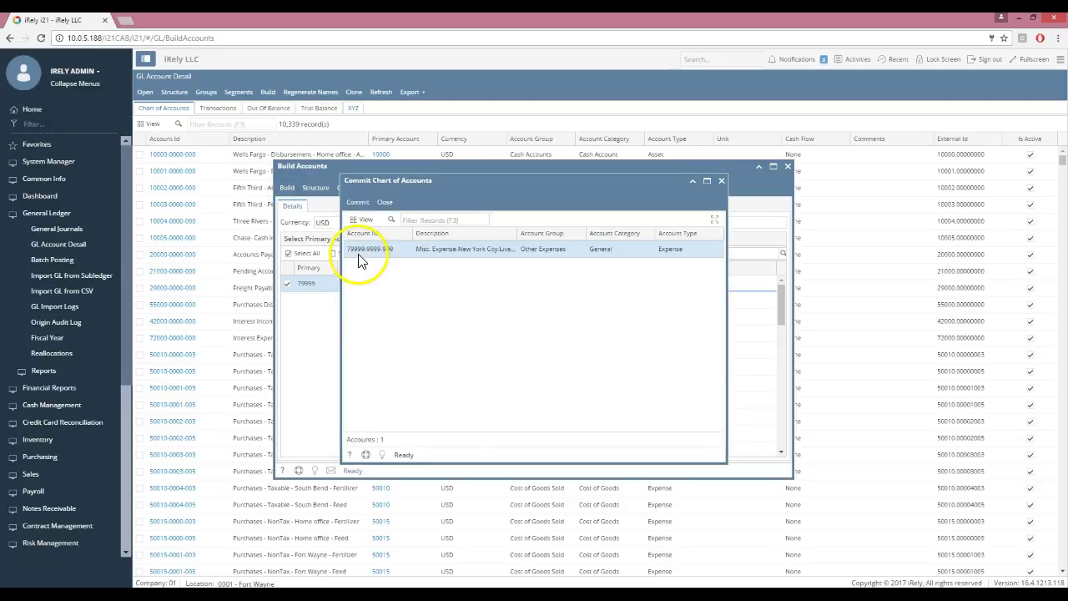
pyautogui.moveTo(518, 232); pyautogui.dragTo(574, 238)
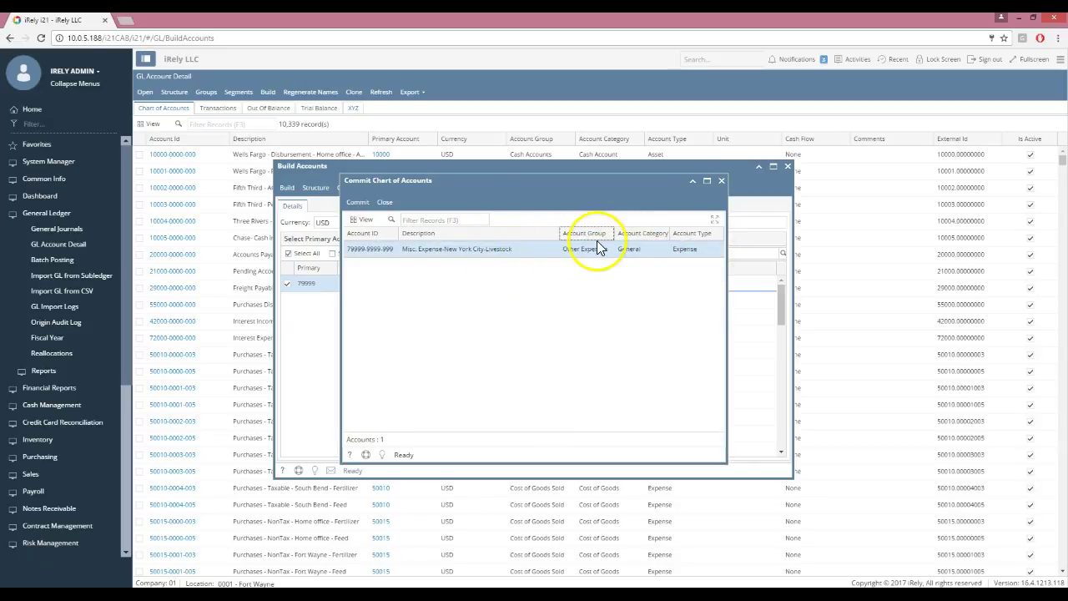
pyautogui.click(357, 204)
pyautogui.click(358, 255)
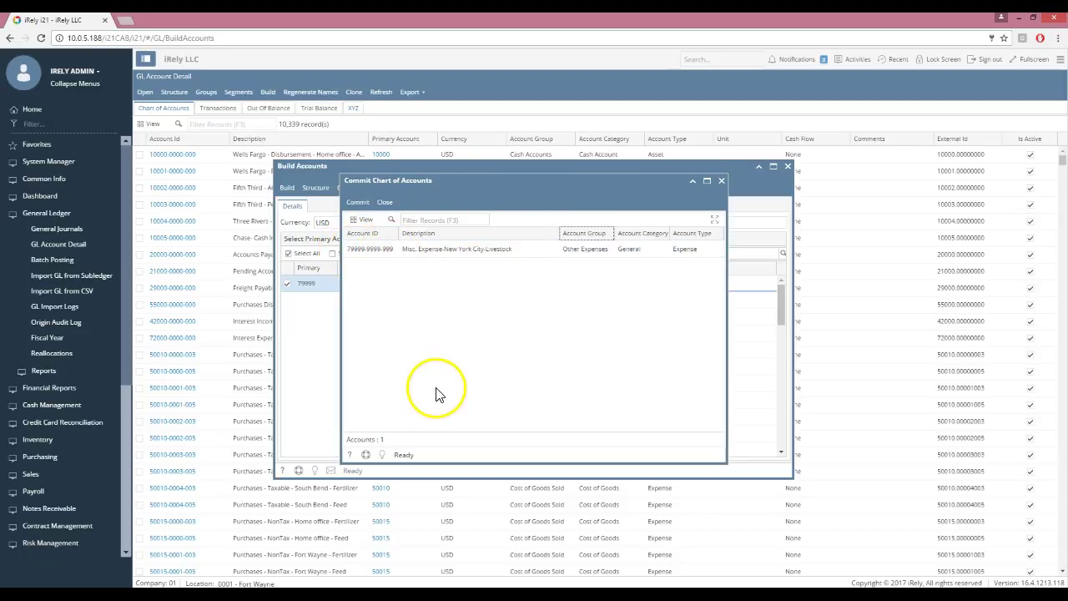
pyautogui.click(360, 204)
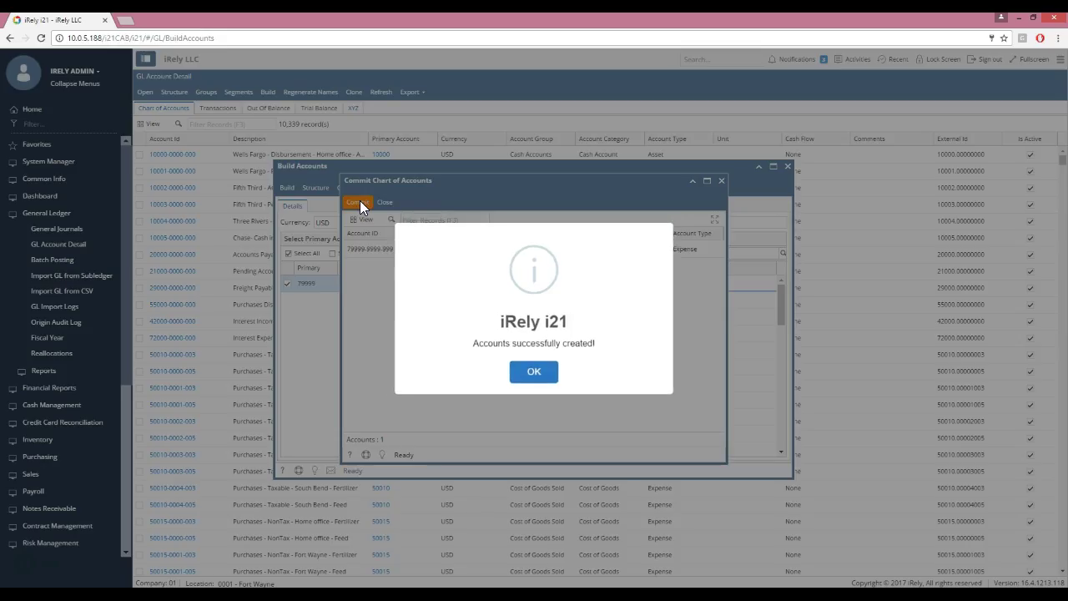
pyautogui.click(544, 377)
# Close the Build Accounts screen to return to the Chart of Accounts list
pyautogui.click(444, 190)
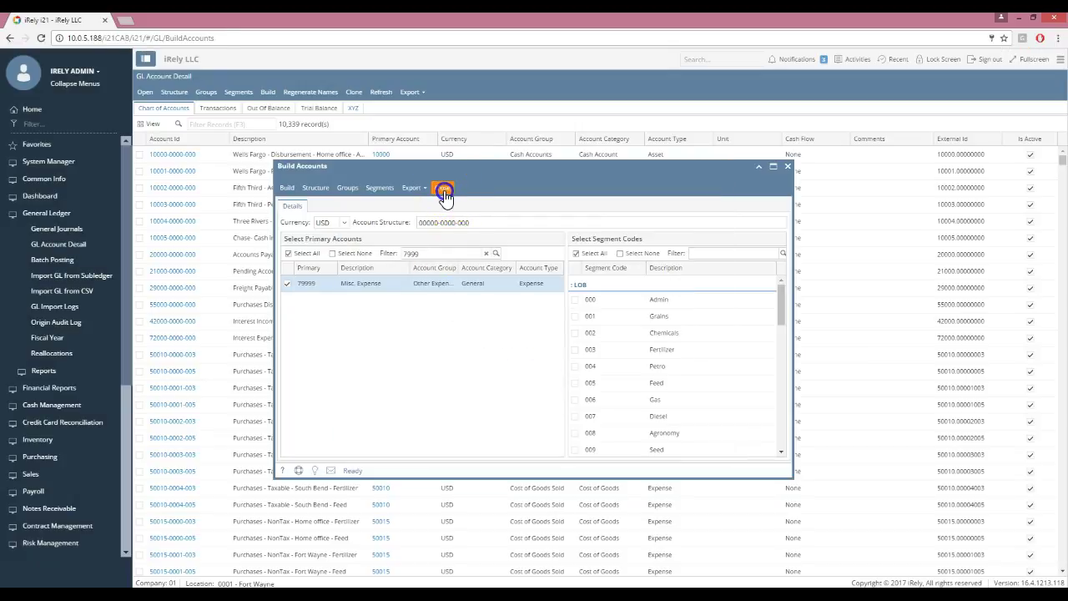
pyautogui.click(552, 193)
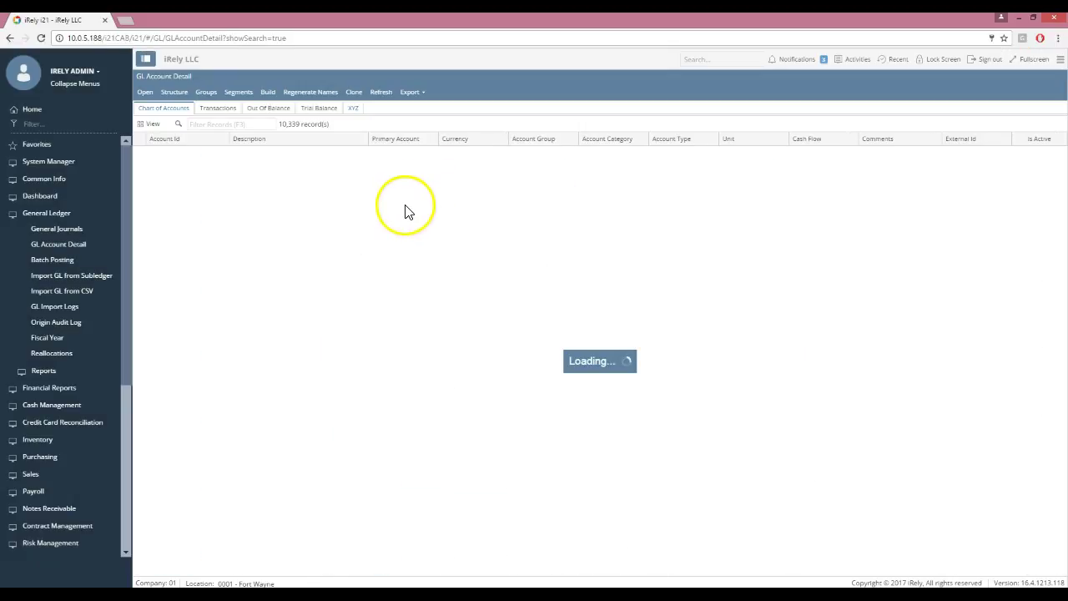
pyautogui.click(444, 407)
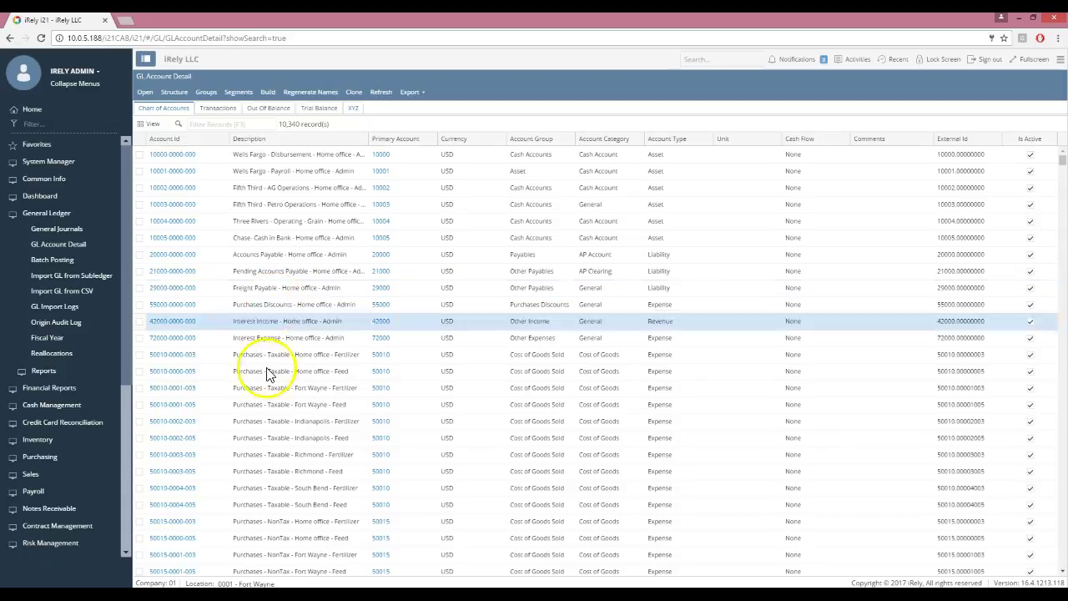
pyautogui.click(227, 123)
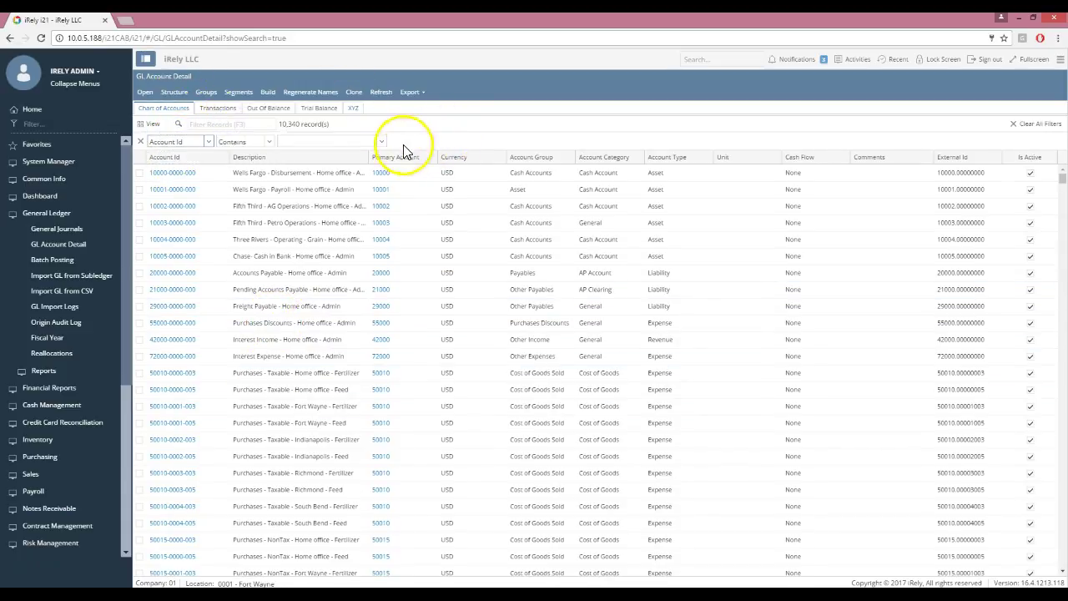
pyautogui.click(353, 142)
pyautogui.write('7')
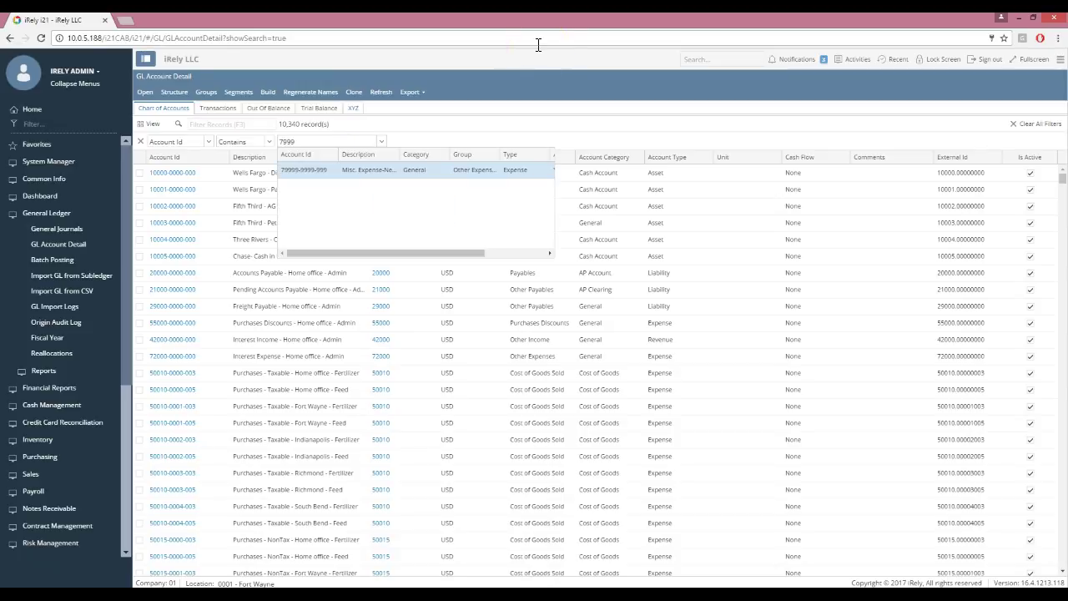
pyautogui.write('999')
pyautogui.press('Return')
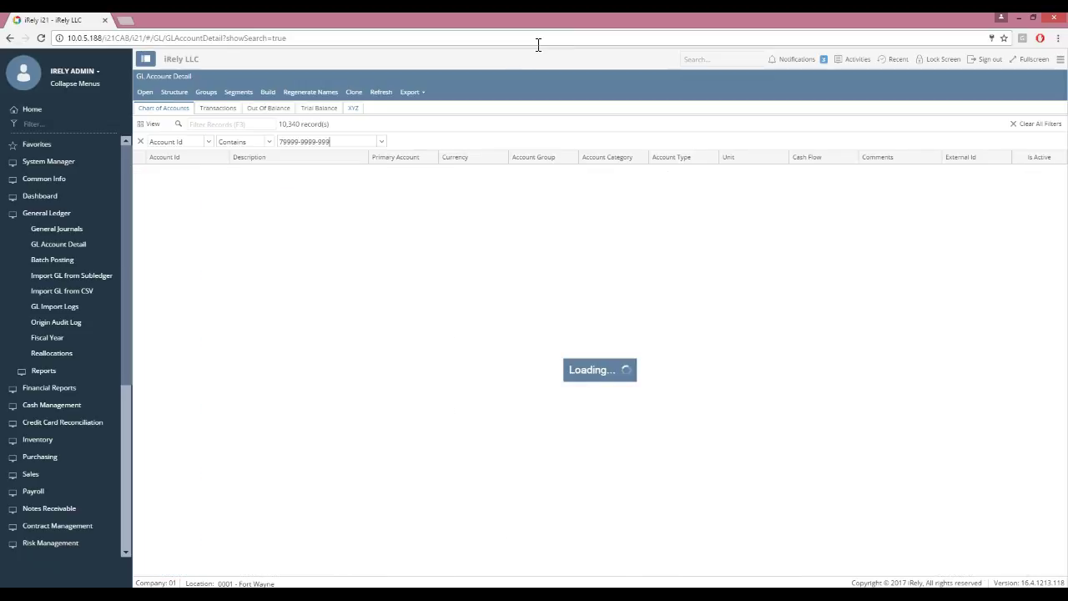
pyautogui.click(205, 175)
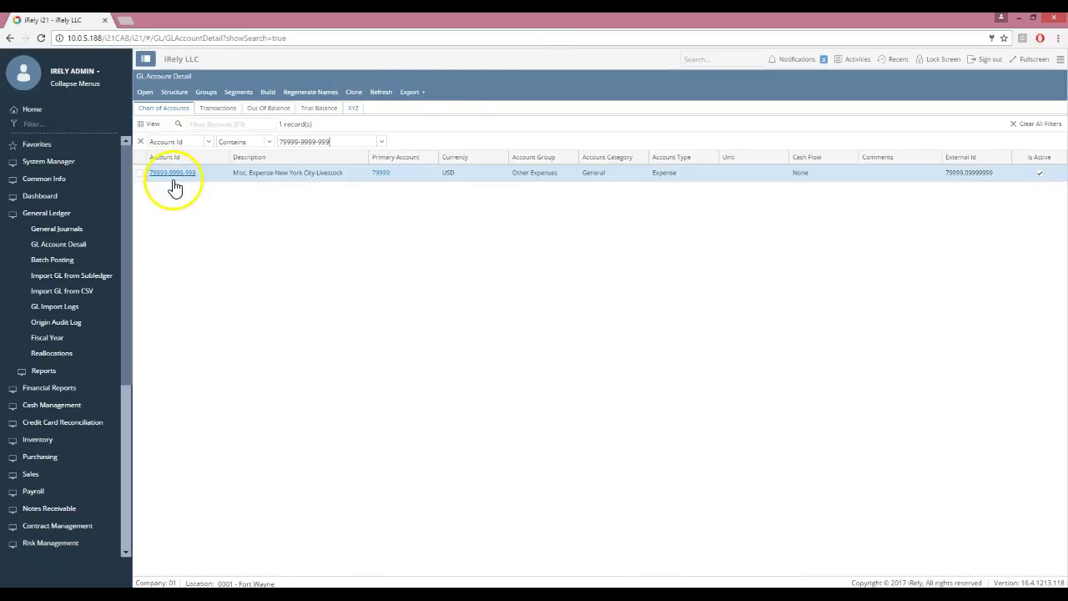
pyautogui.click(242, 184)
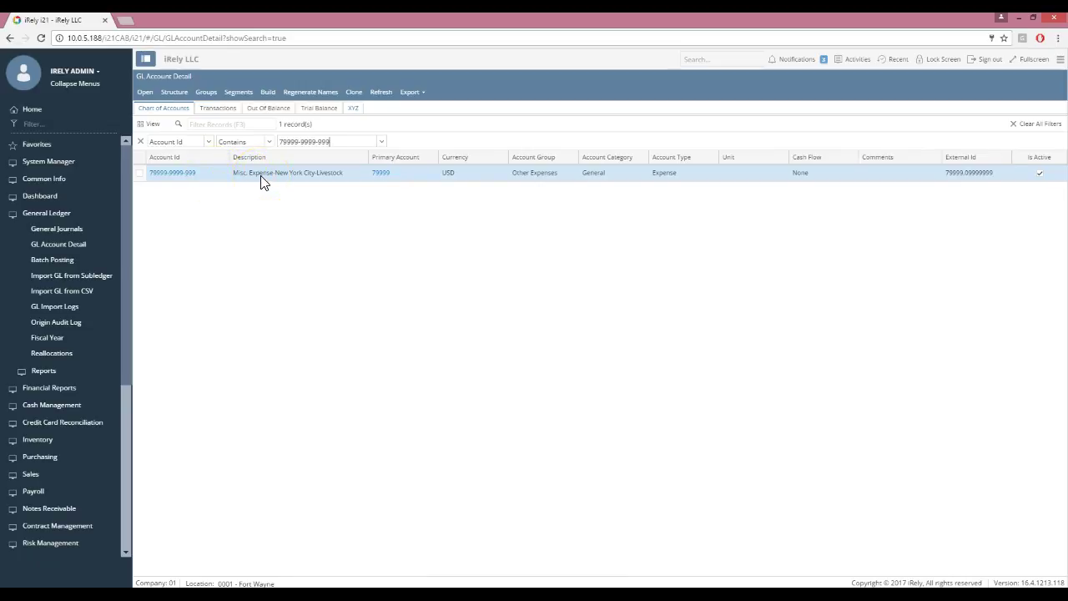